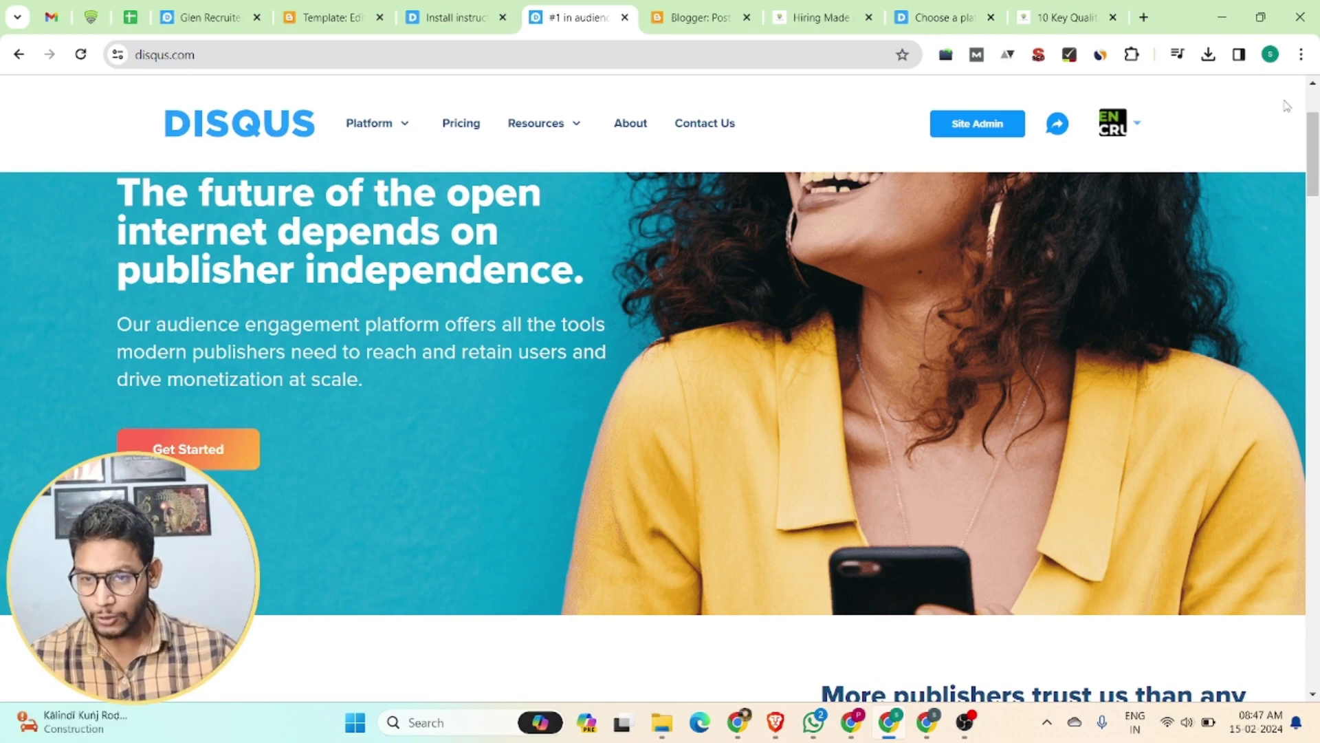
- Examine the Disqus reactions and comment box below the Glen Recruiters blog post on hiring in Maple Ridge
click(815, 17)
scroll(662, 411, down, 10)
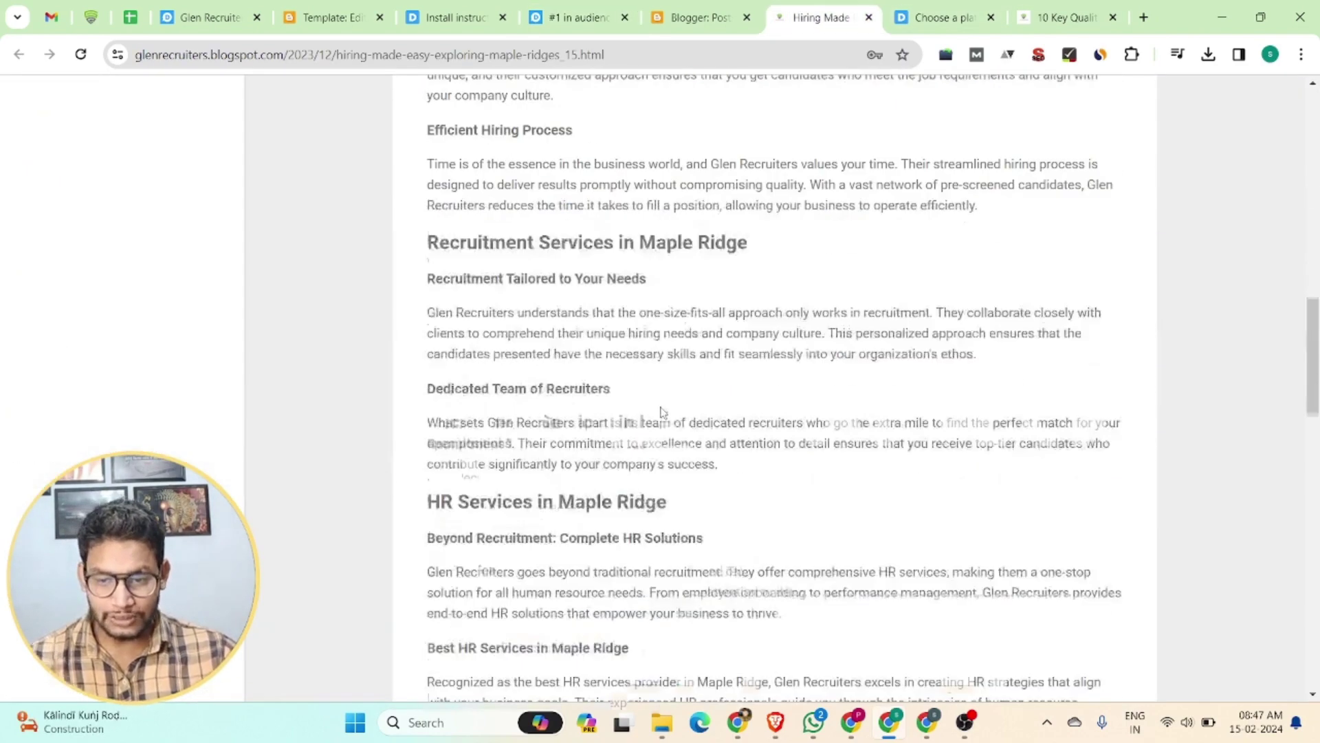
scroll(661, 411, down, 10)
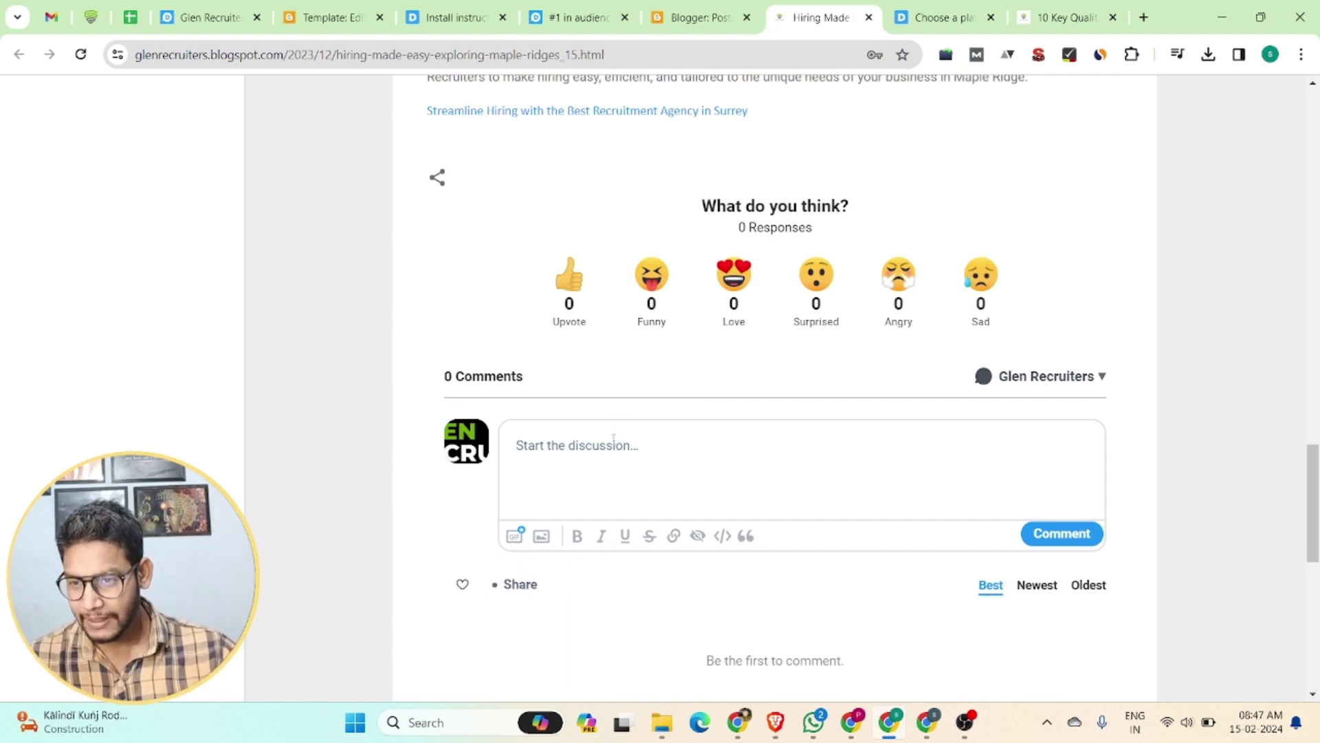
click(635, 451)
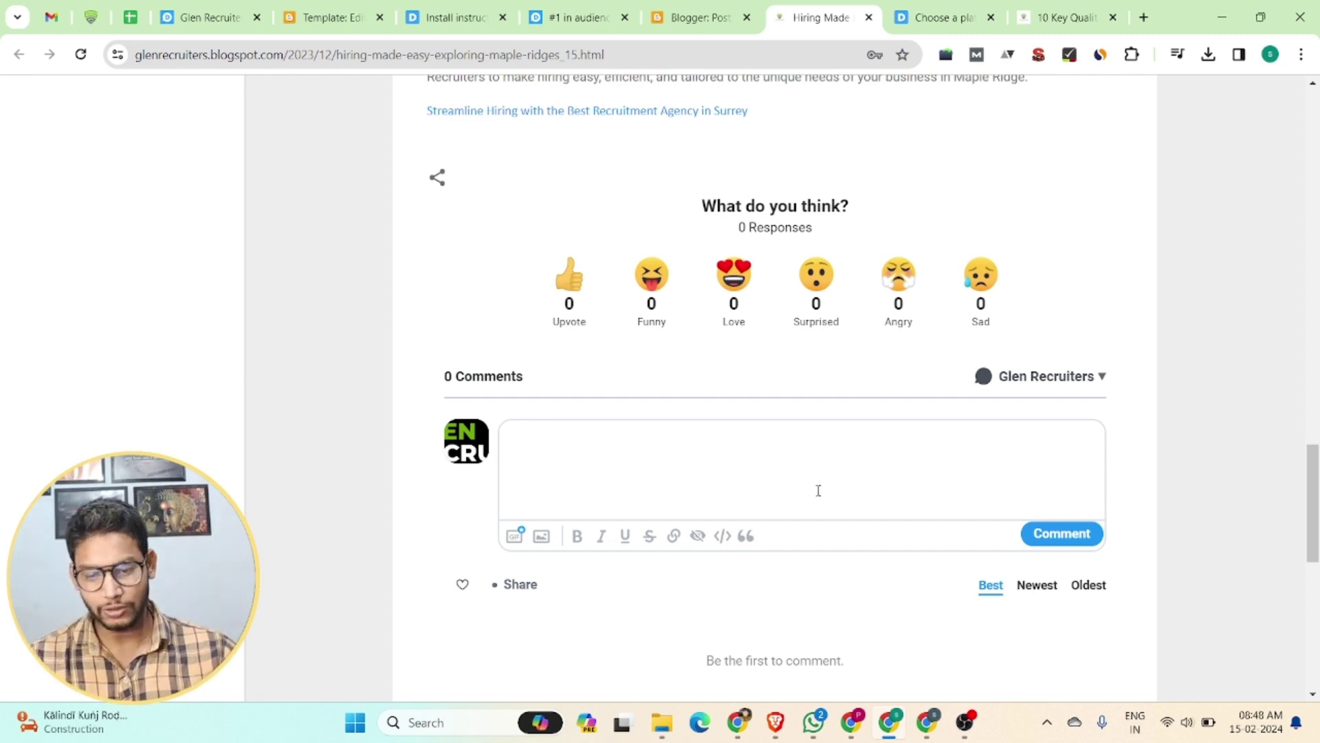
- Switch to the other browser window with the Disqus homepage and open the account sign-up form
click(927, 722)
click(436, 8)
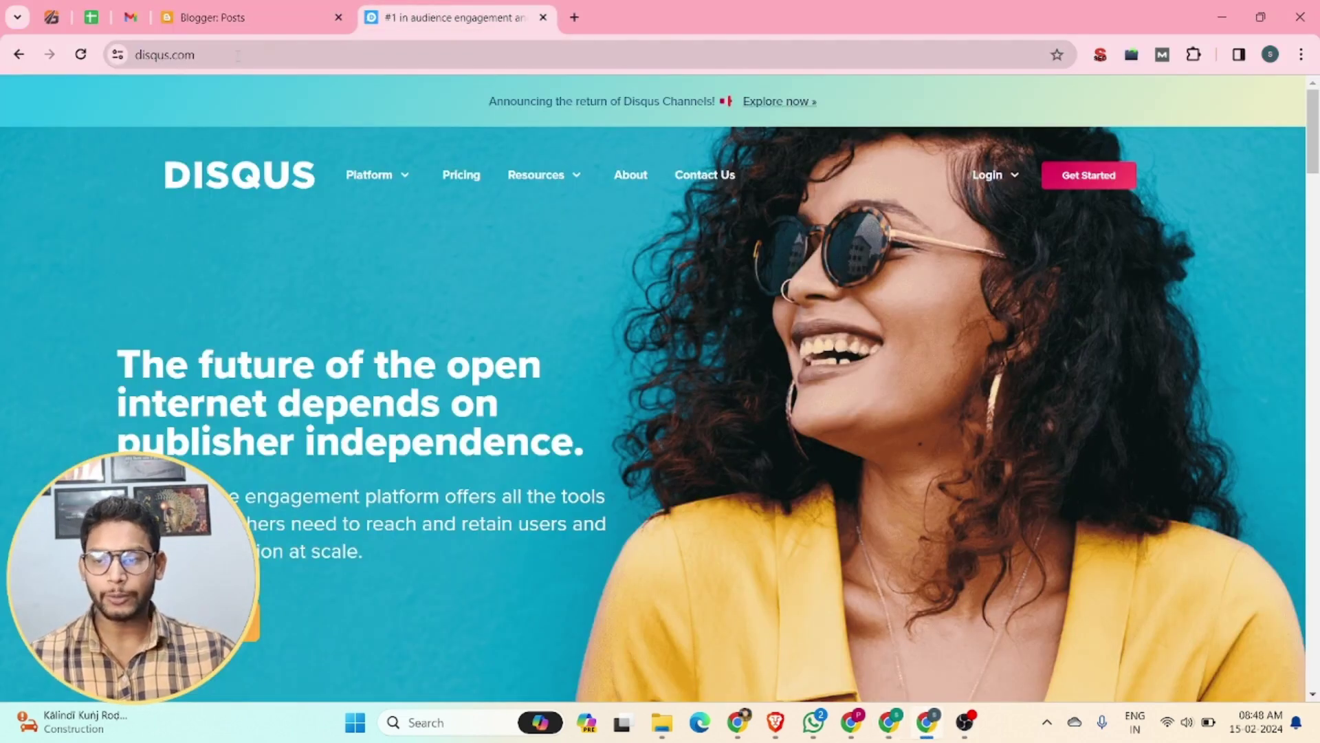
click(131, 55)
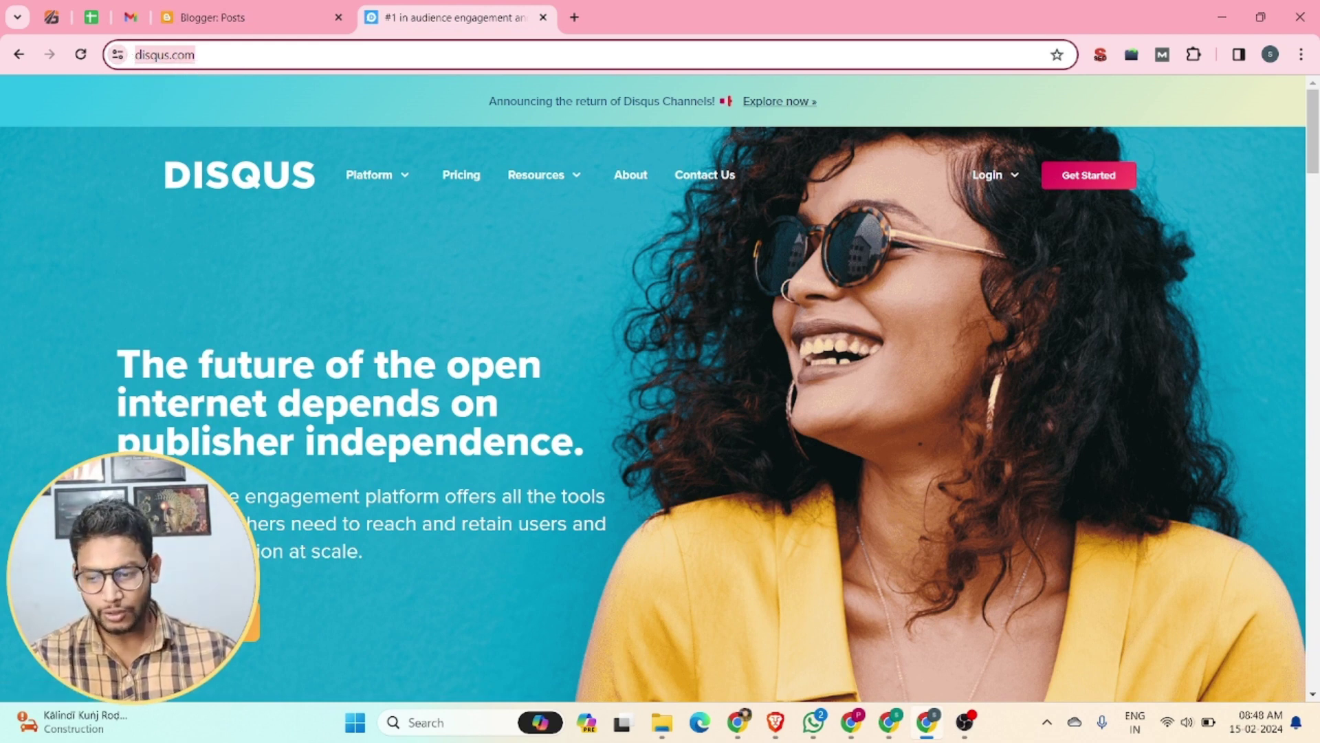
click(200, 623)
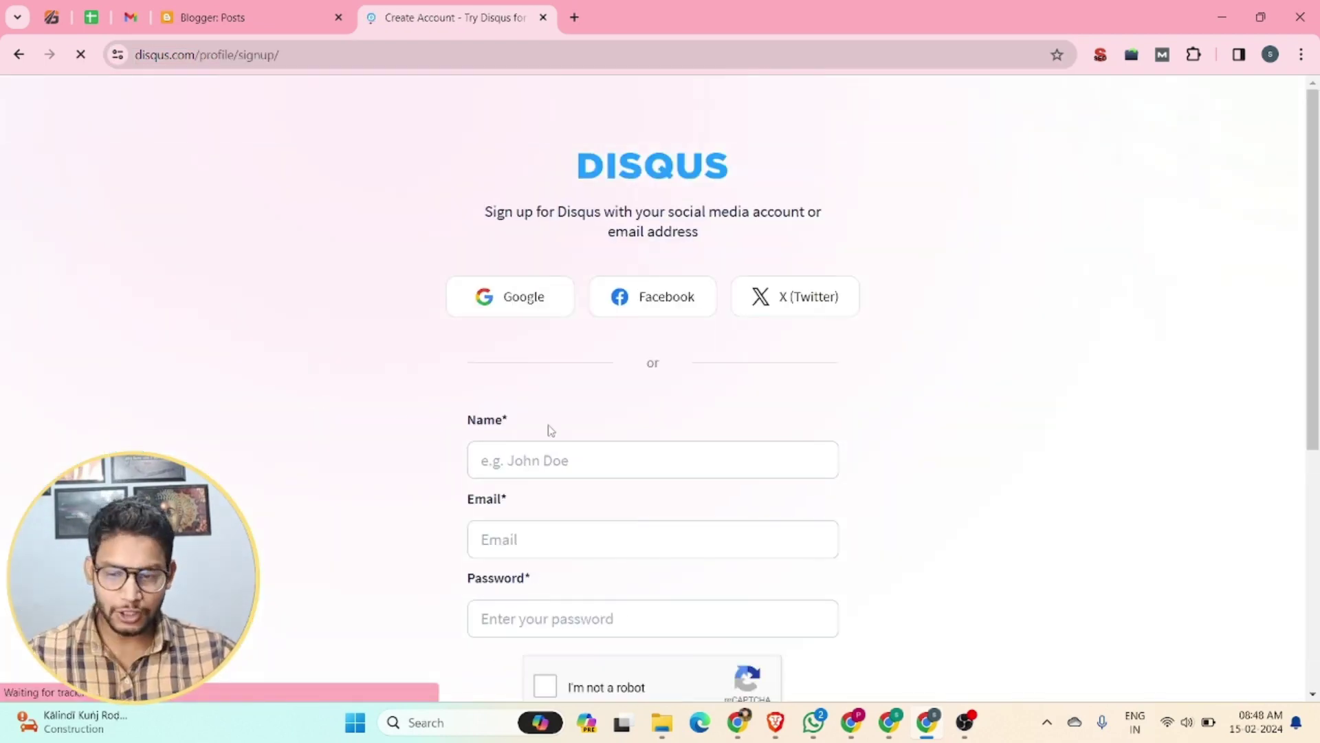
- Fill in the sign-up form's name as Glen traffic and enter the account's e-mail address
click(548, 462)
click(585, 496)
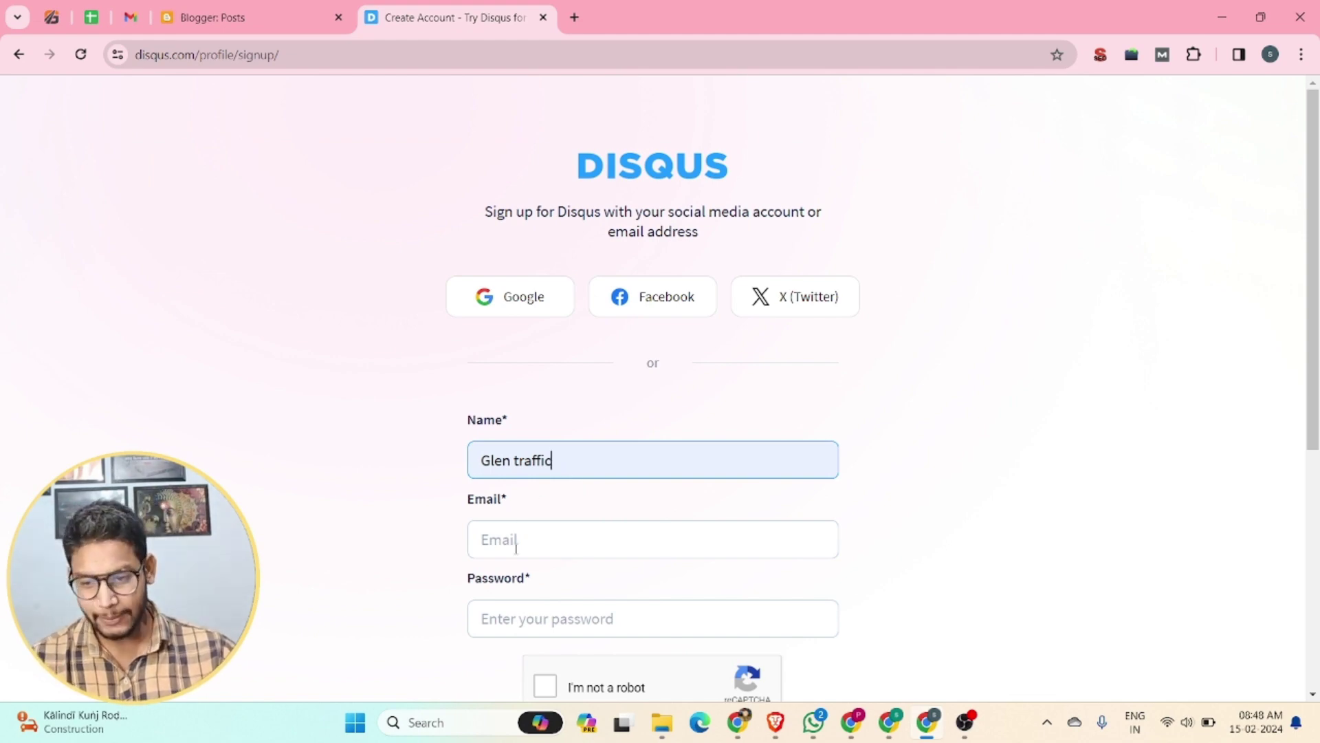
click(497, 539)
click(636, 339)
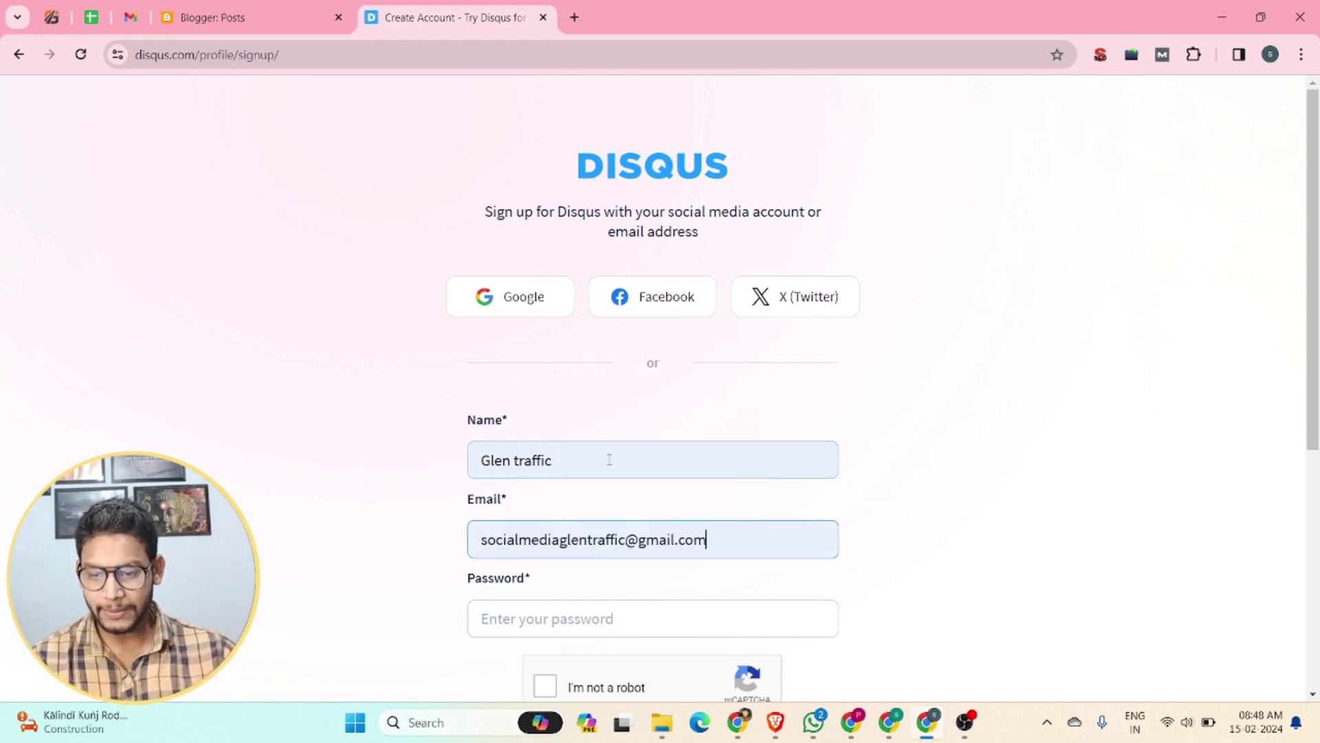
- Use the suggested strong password for the account, complete the reCAPTCHA check and submit the sign-up
scroll(607, 459, down, 3)
click(553, 363)
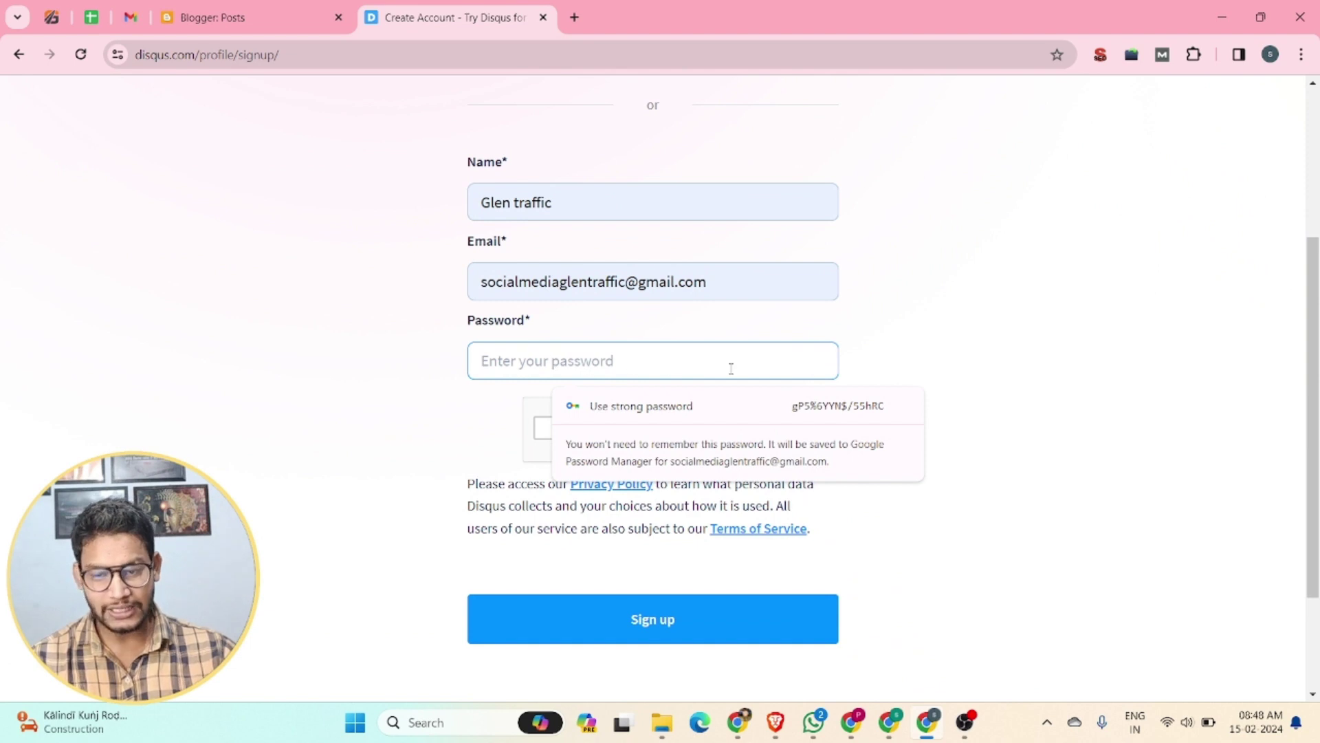
click(822, 409)
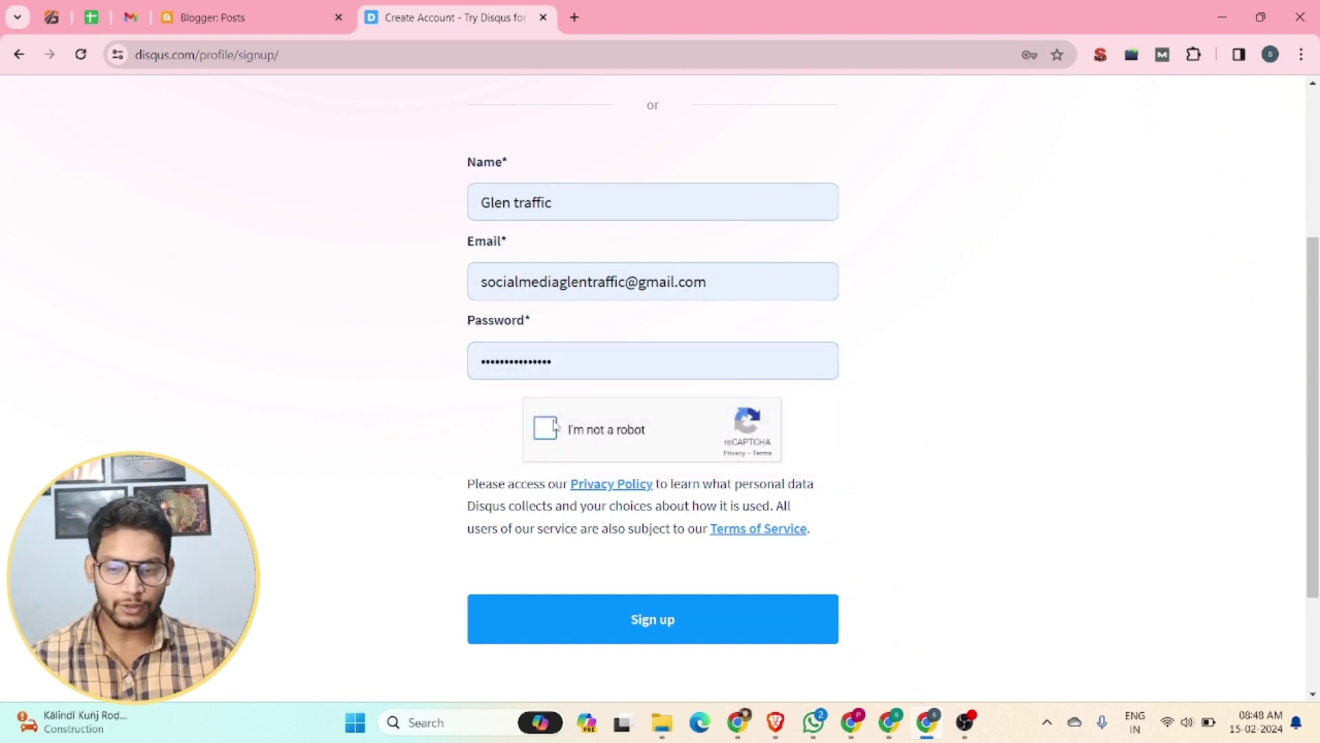
click(546, 430)
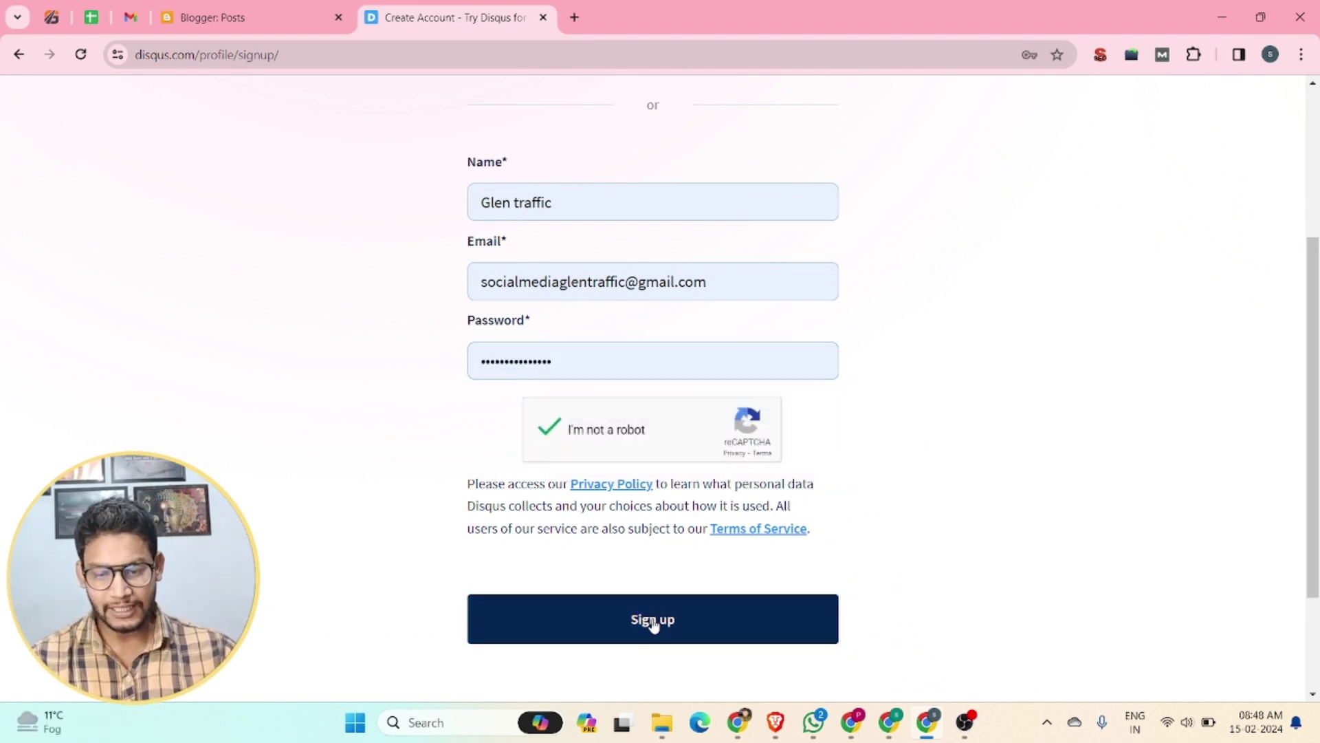
click(654, 623)
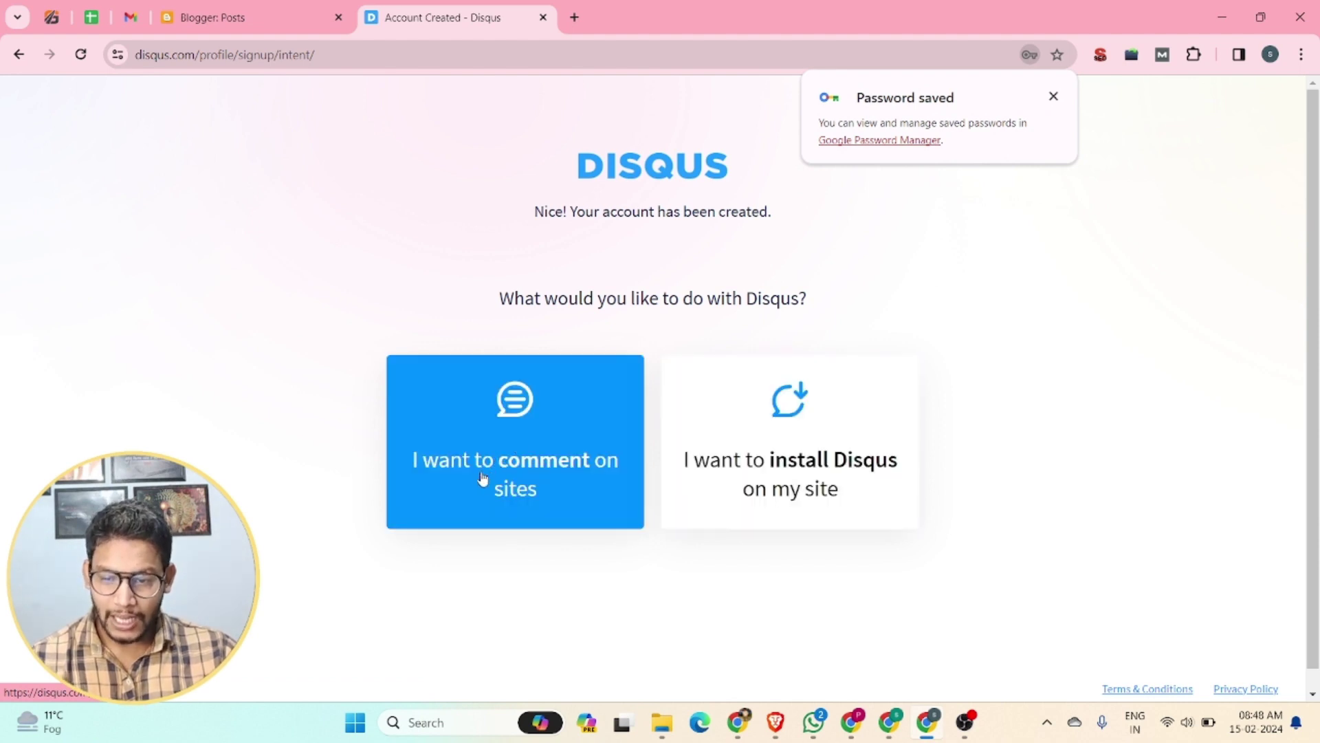
- Choose commenting on sites as the purpose, dismiss the saved-password and feed notices, and open the profile settings
click(546, 472)
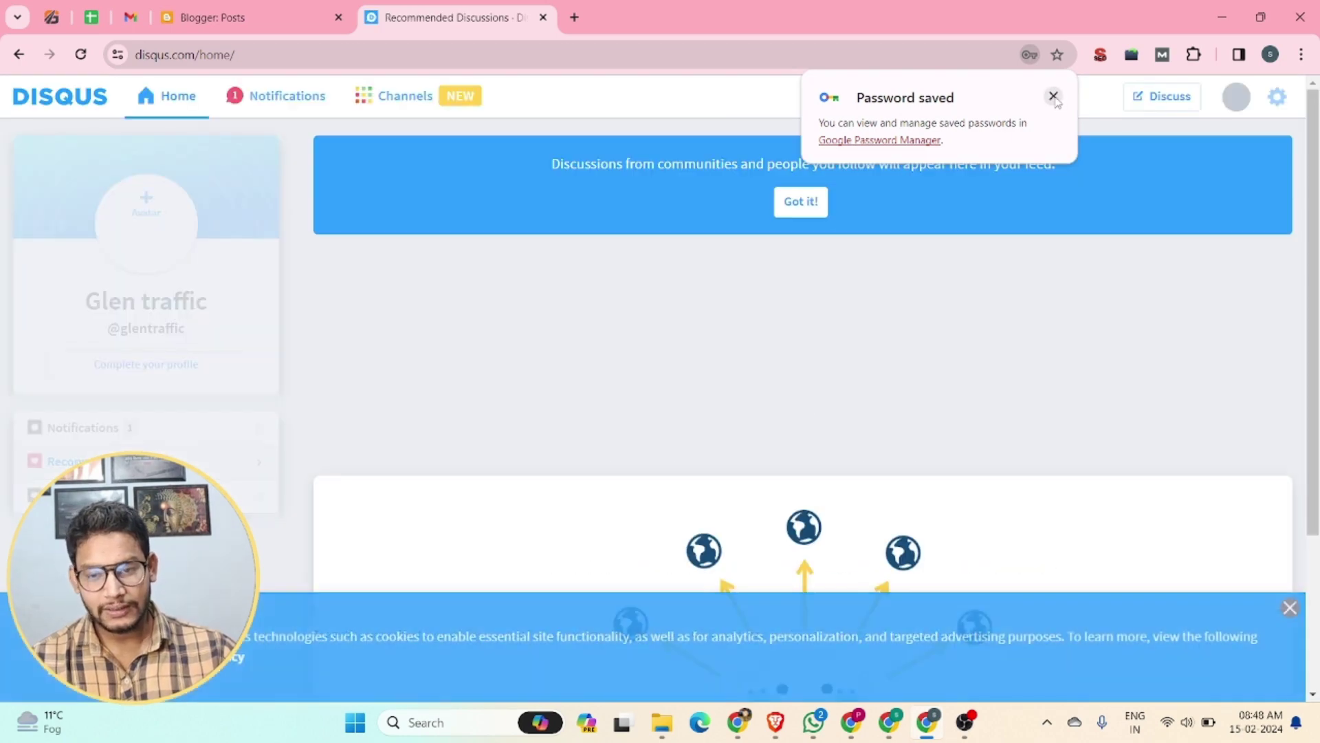
click(1053, 95)
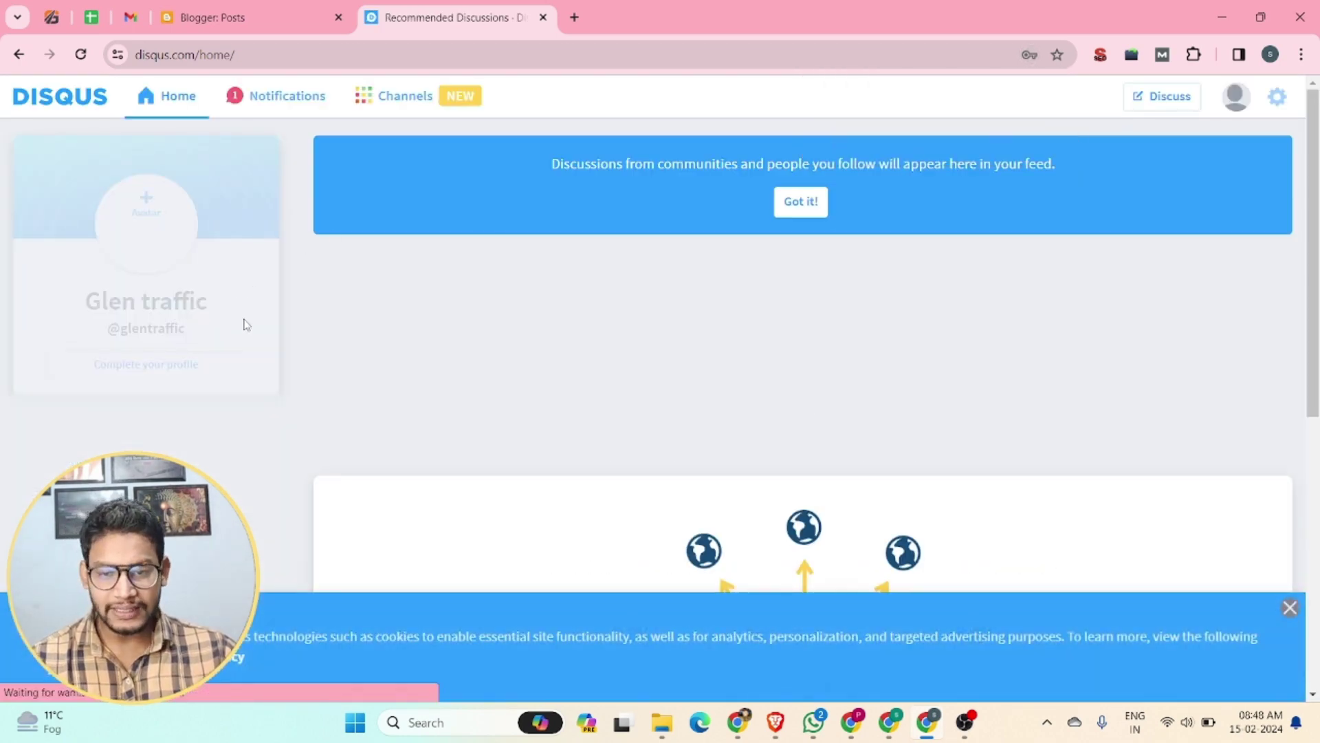
click(783, 208)
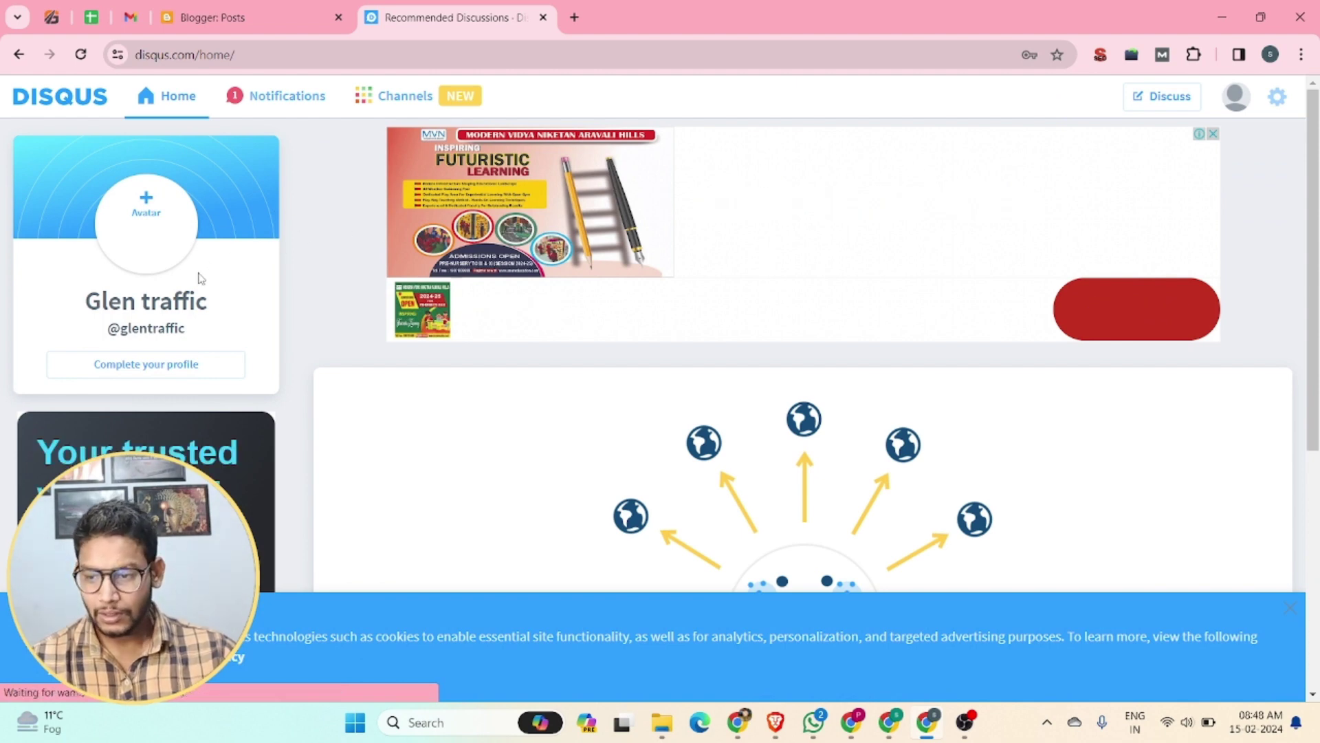
click(126, 371)
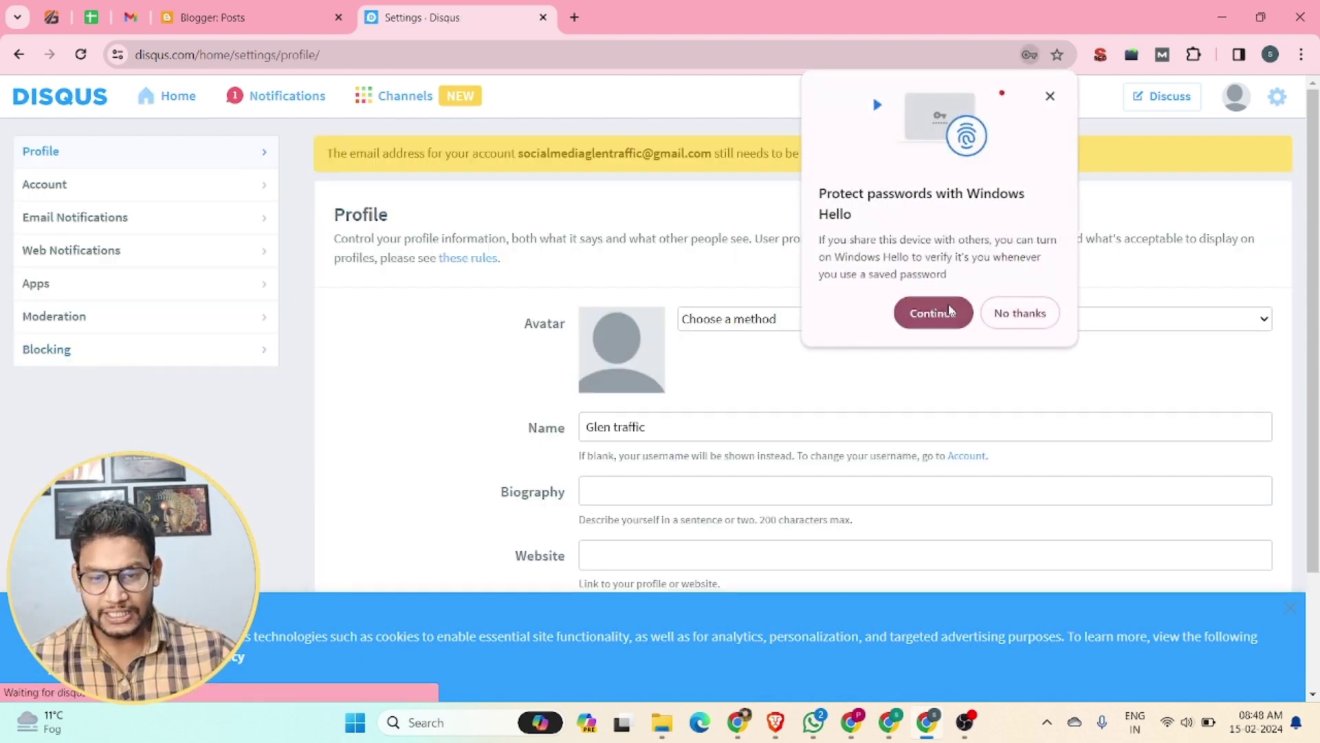
- Accept protecting saved passwords with Windows Hello and enter the device PIN
click(950, 311)
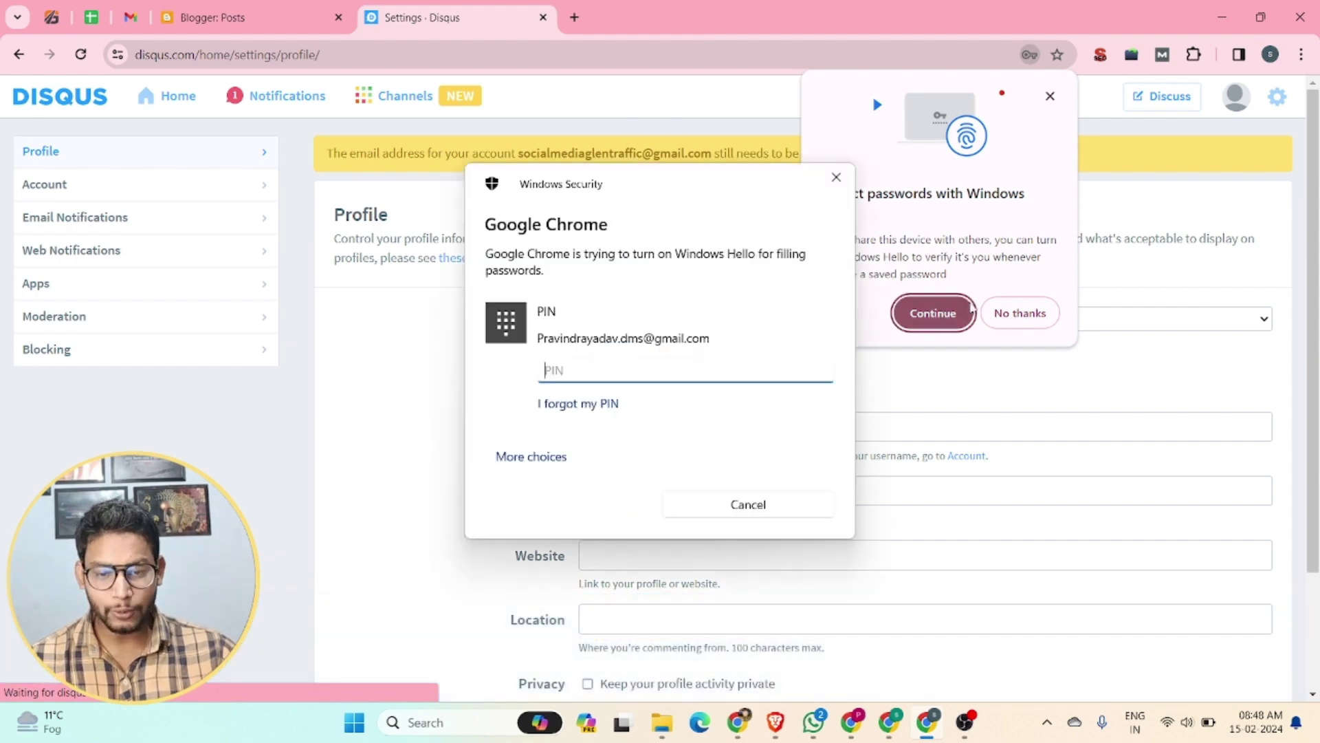
text(****)
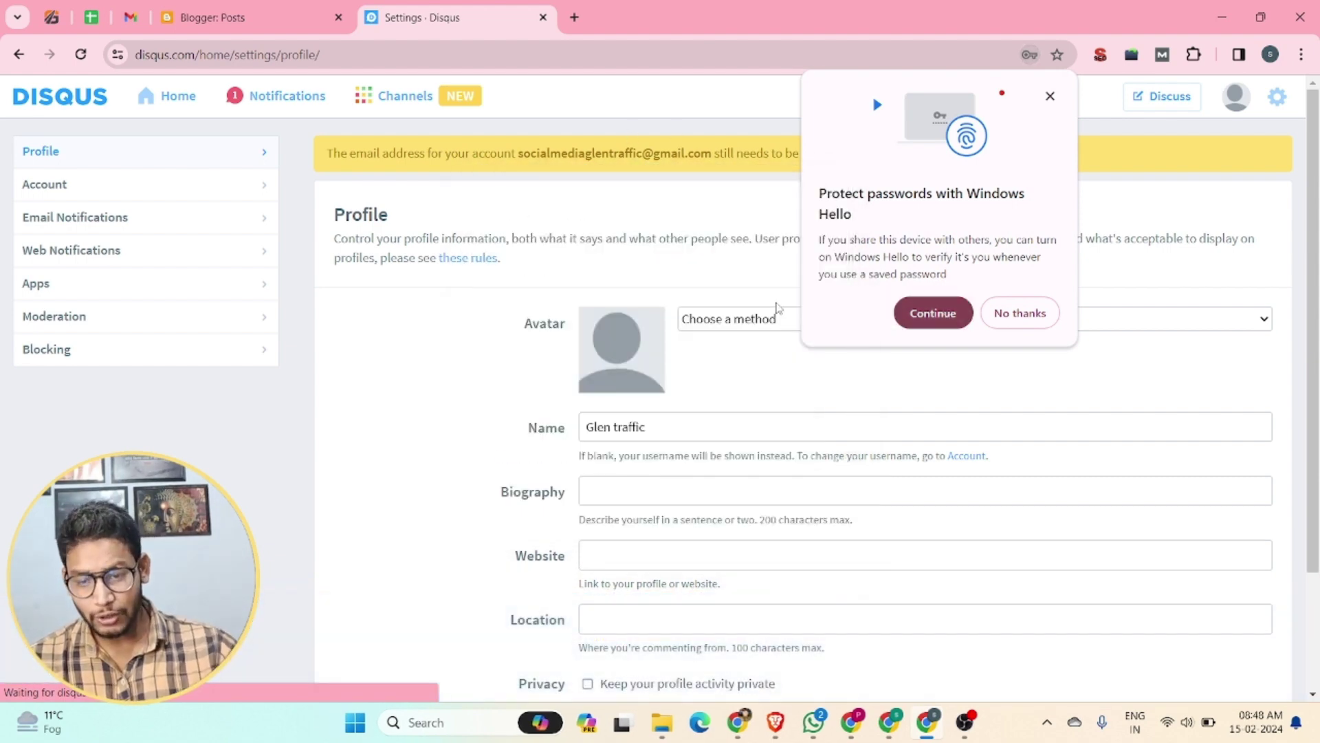
- Verify the account's e-mail address from the Disqus message in Gmail and accept the username glentraffic
click(131, 17)
click(657, 327)
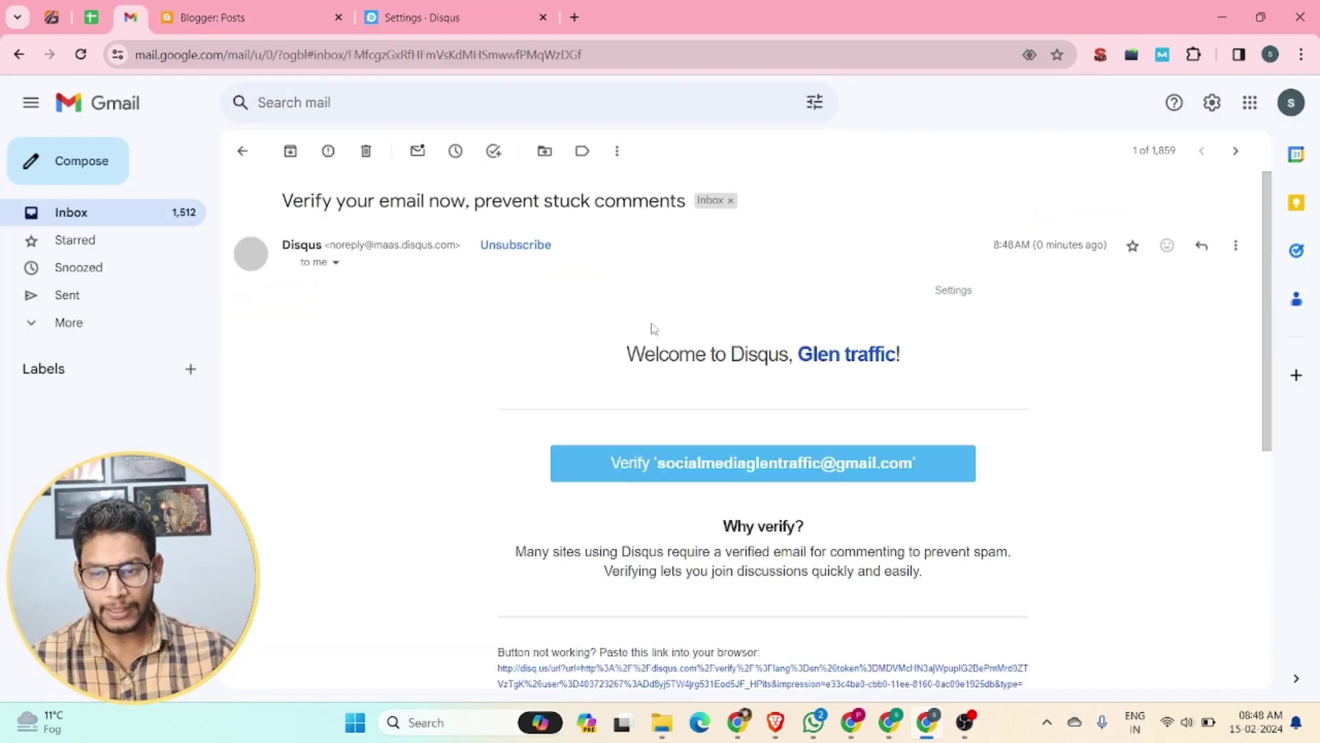
click(684, 463)
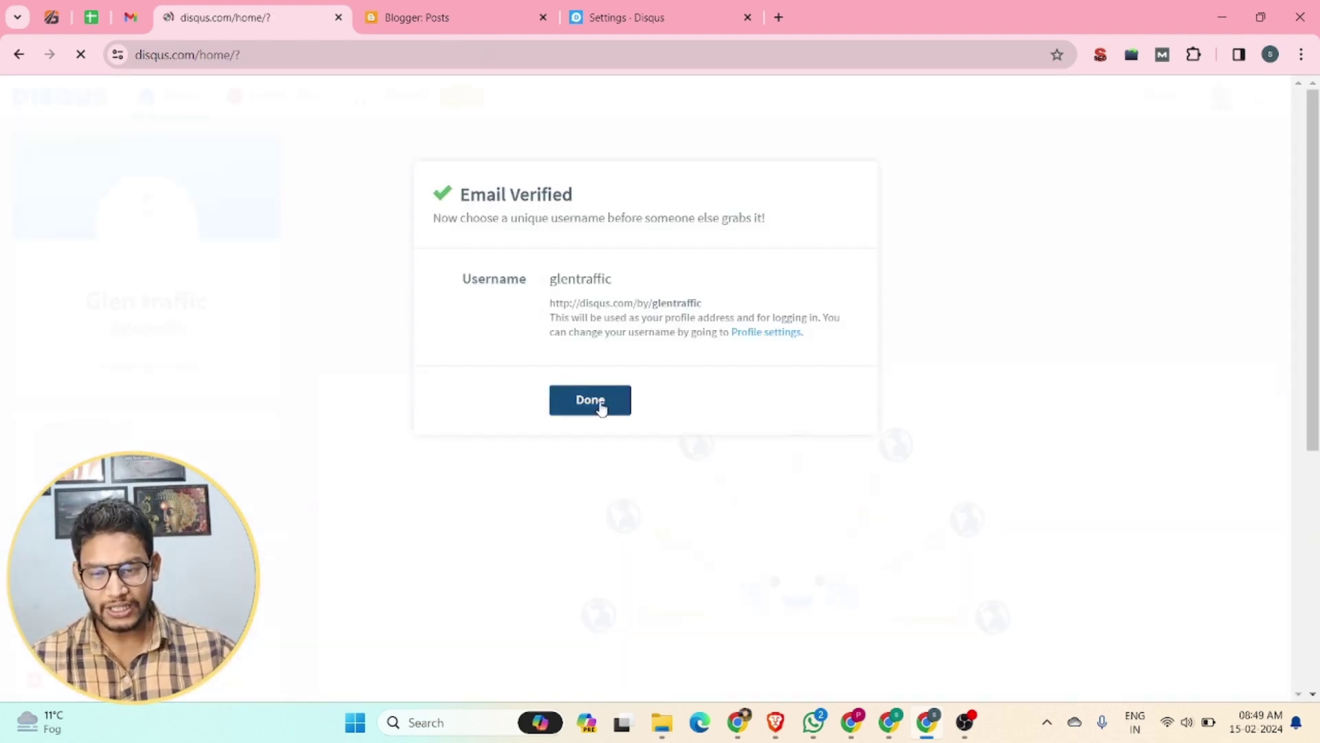
click(599, 403)
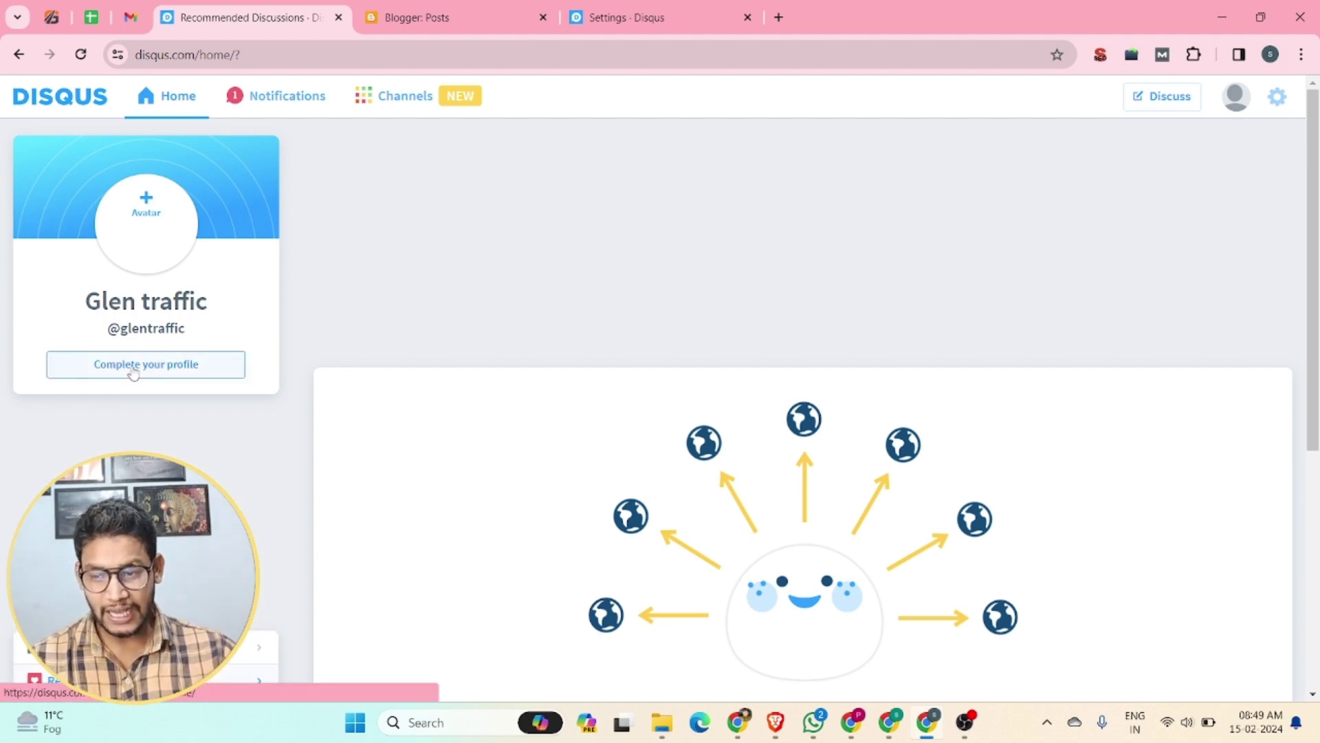
click(134, 372)
click(654, 502)
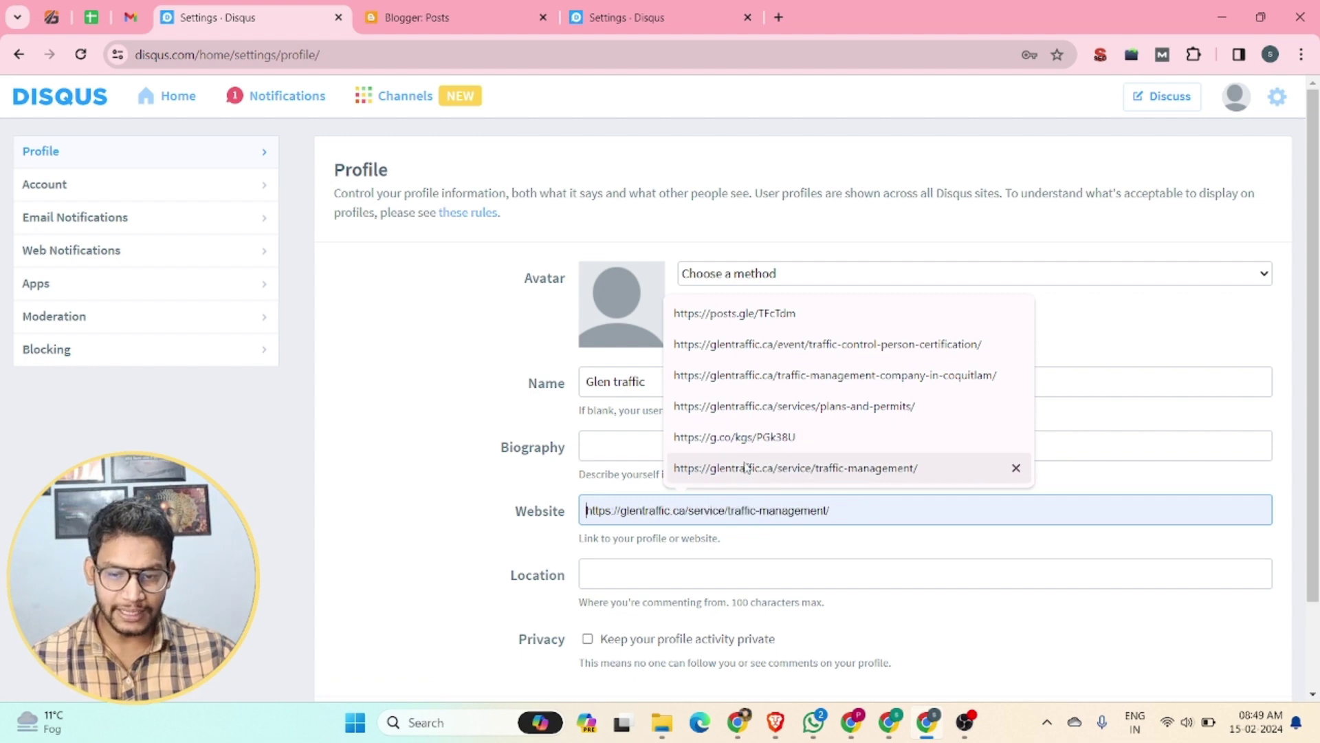
click(745, 468)
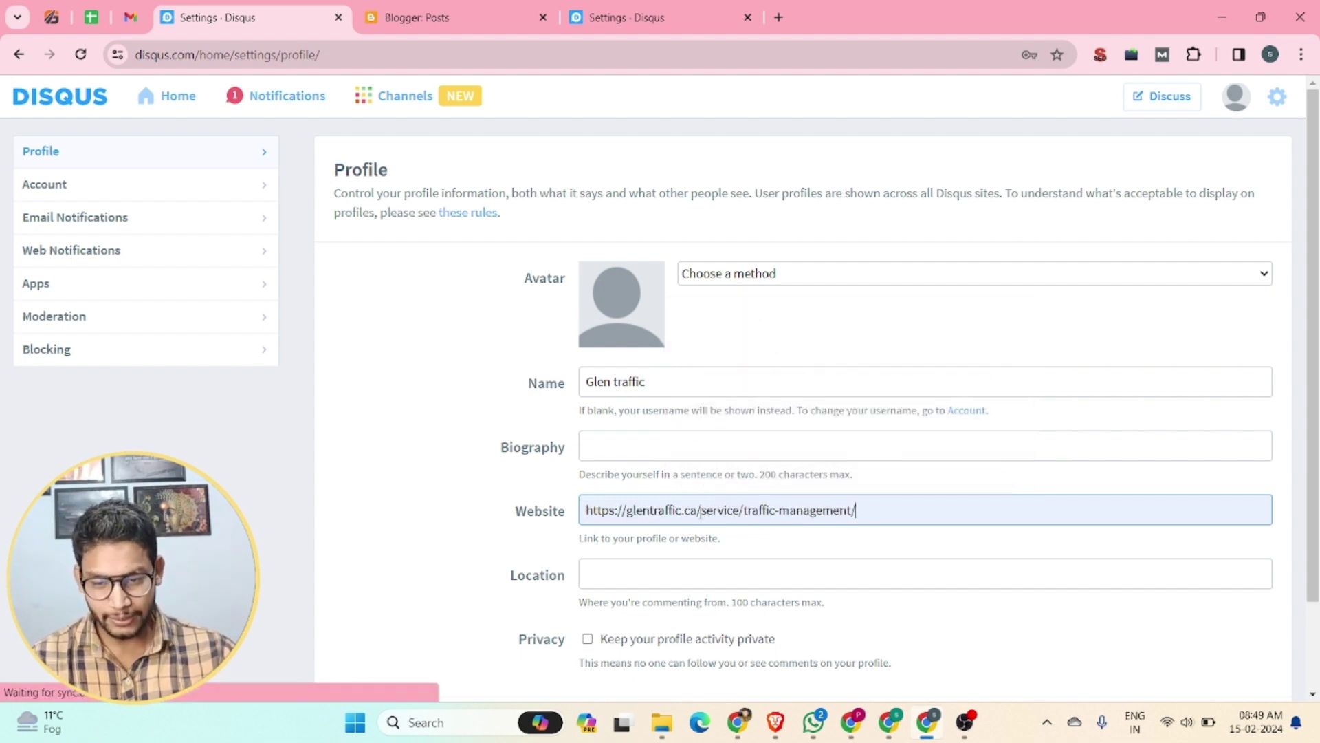
drag(699, 510, 1005, 507)
key(BackSpace)
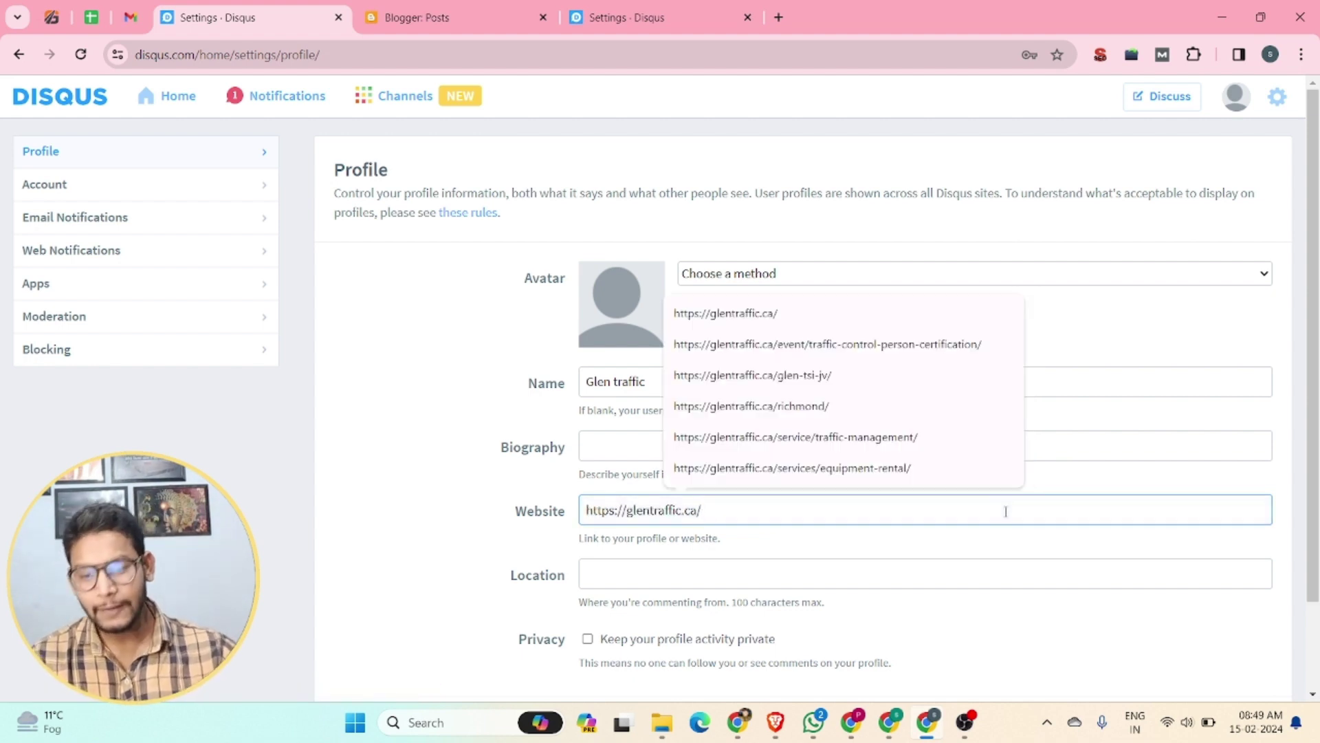
click(589, 571)
click(694, 613)
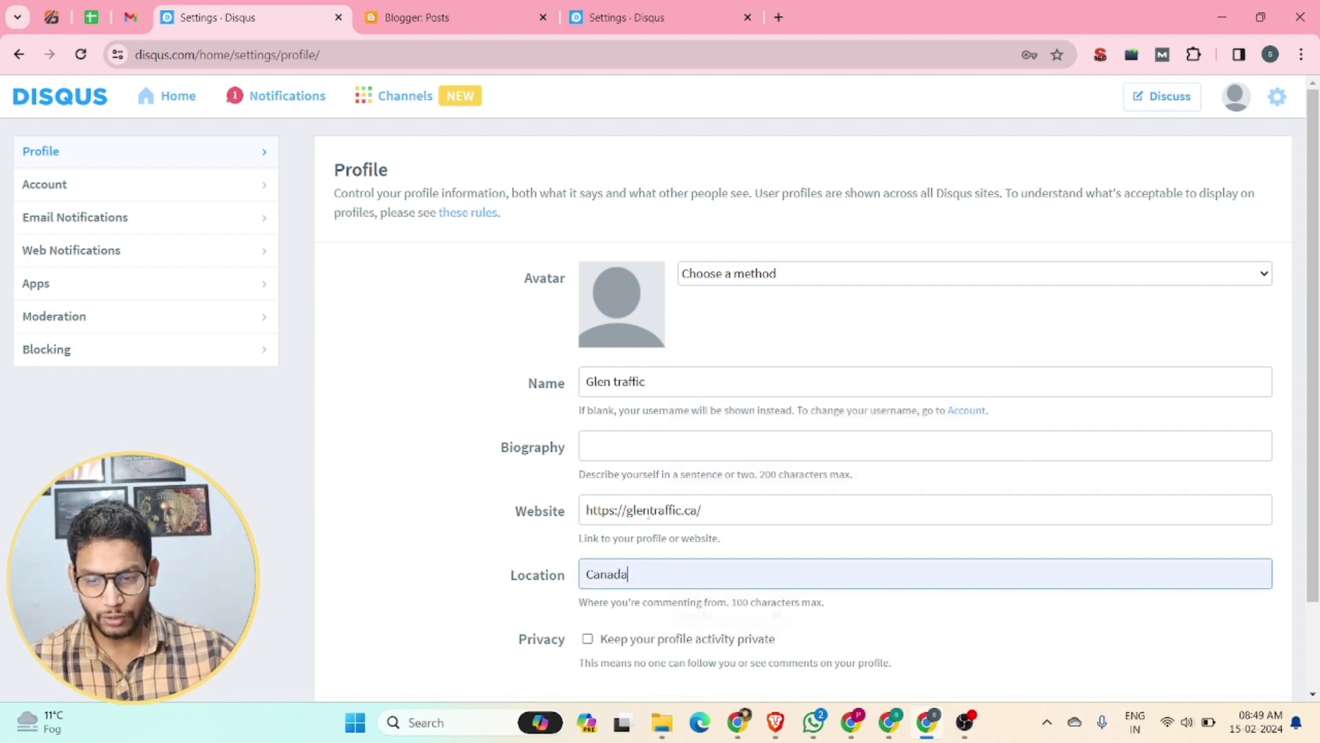
- Enter the biography "Traffic Control Company in Canada" and save the profile
click(603, 451)
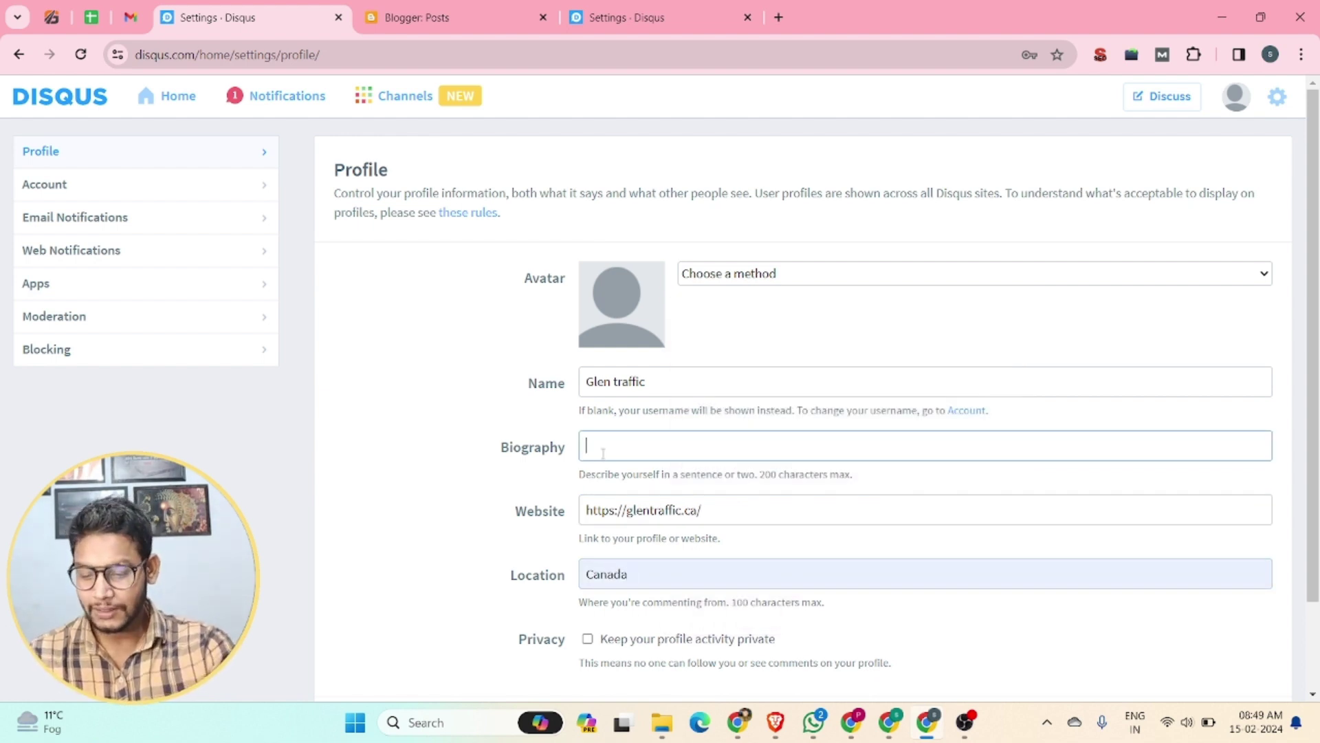
text(Traffic)
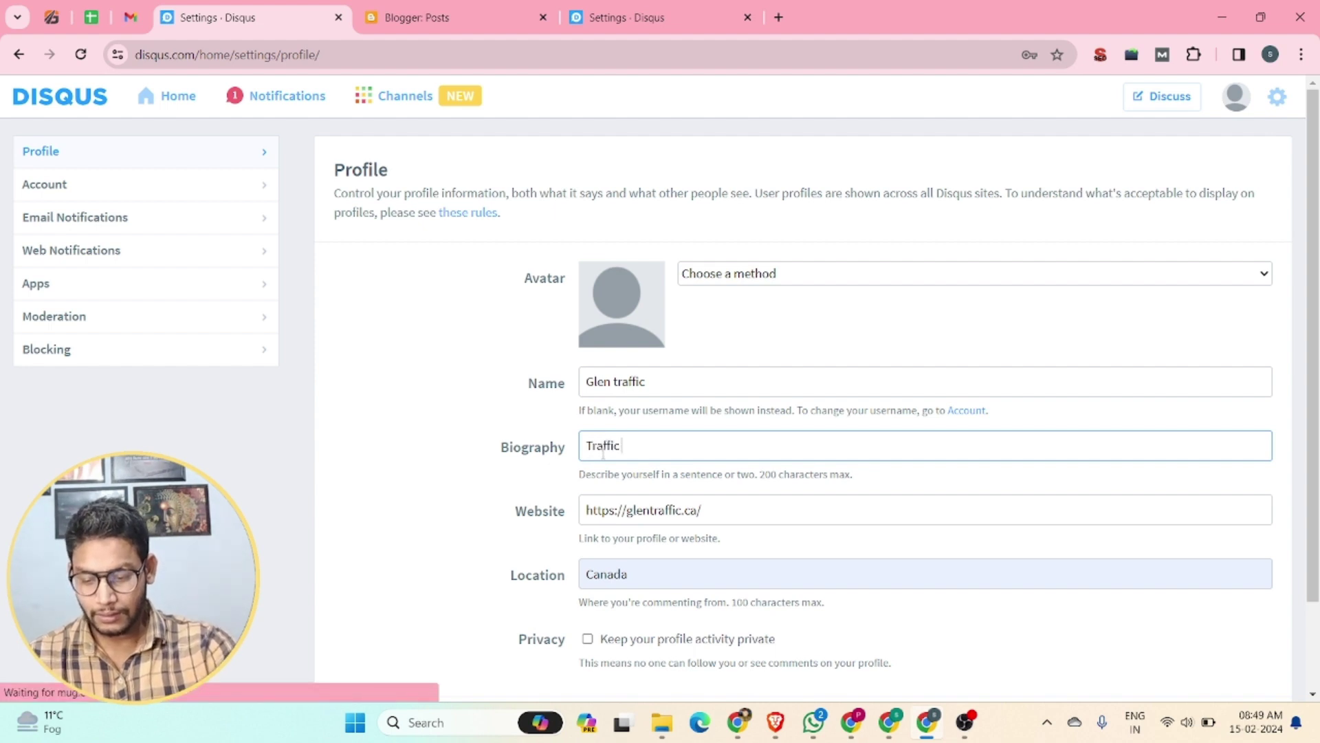
text( Control)
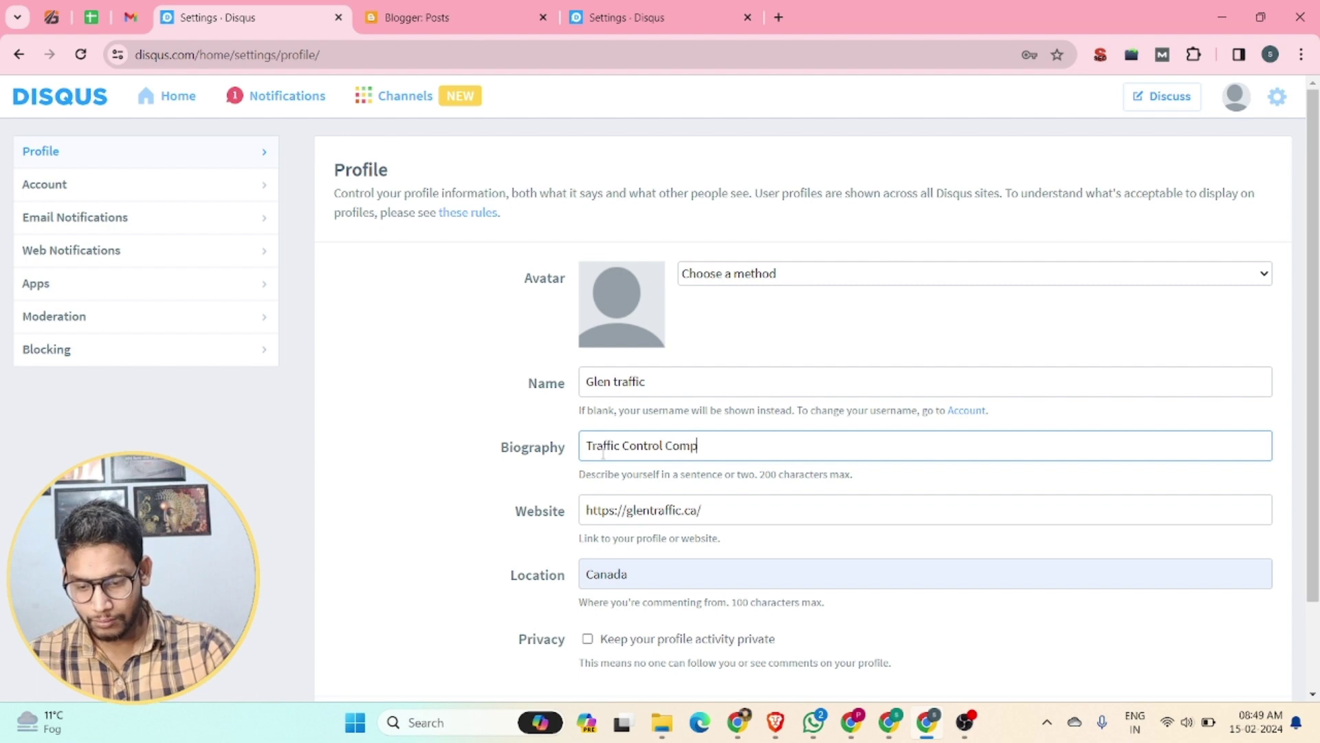
text(Company in Cana)
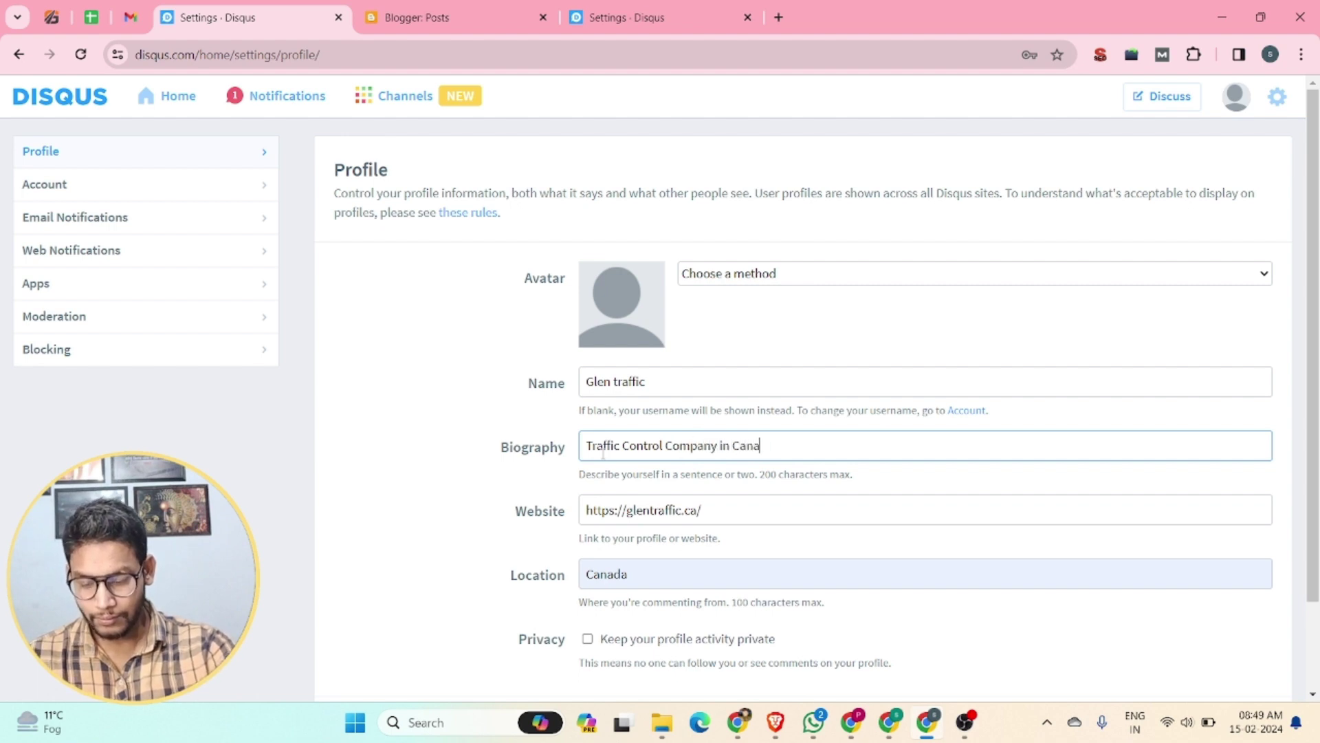
text(da)
scroll(603, 481, down, 2)
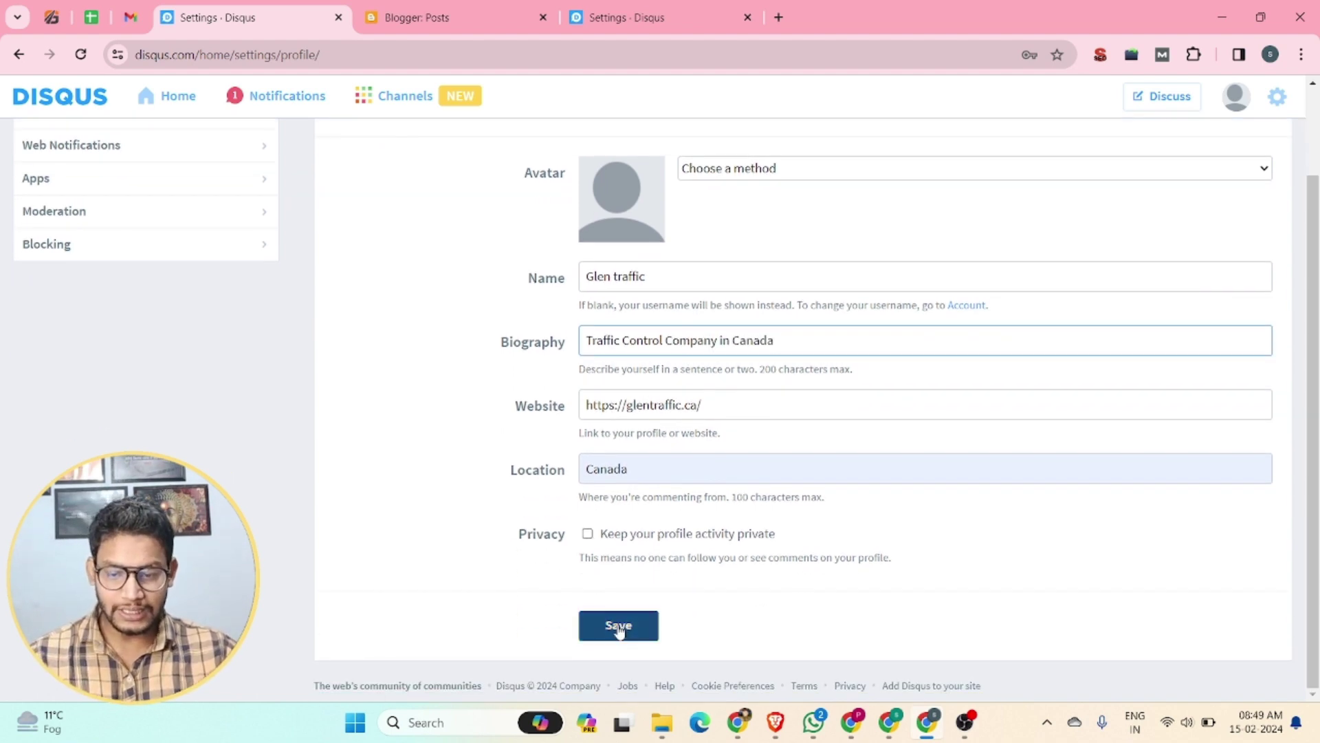
click(618, 627)
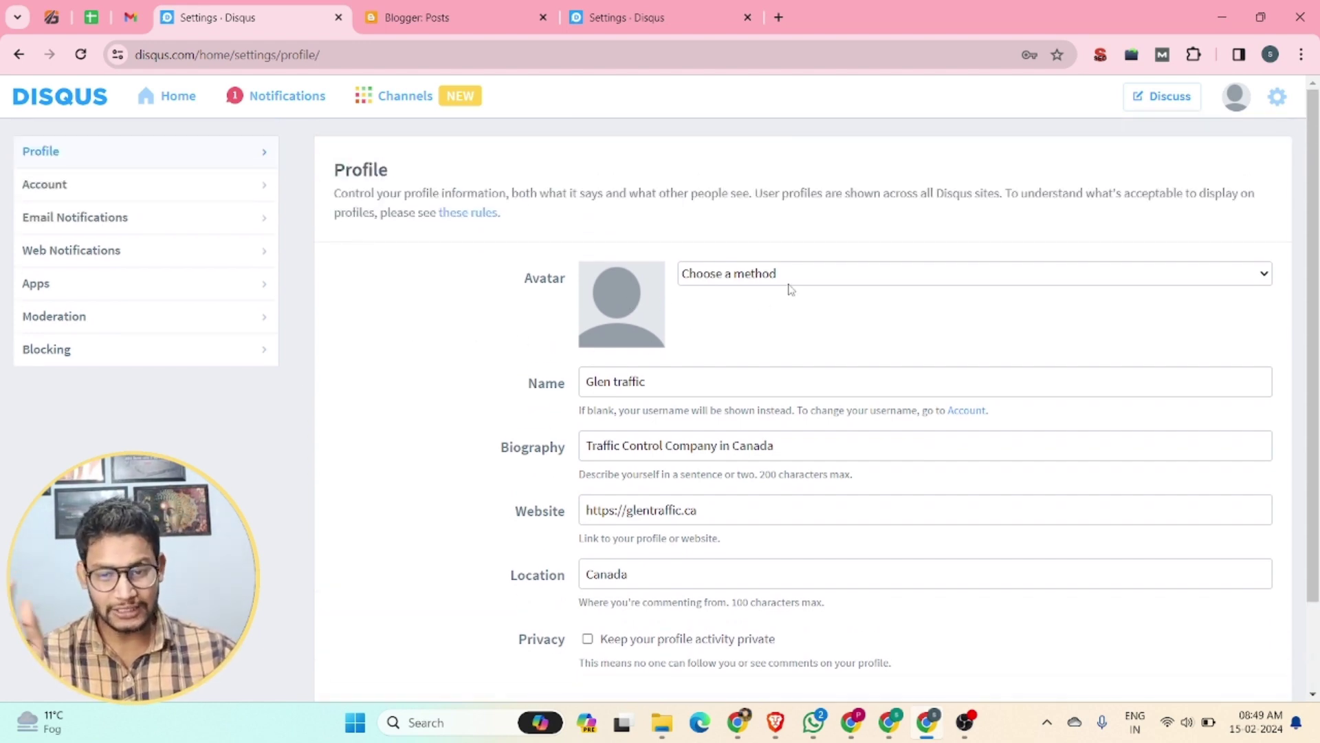
- Set the avatar method to upload from computer and choose GLEN-RECRUITERS.png from the Downloads folder
click(790, 282)
click(762, 311)
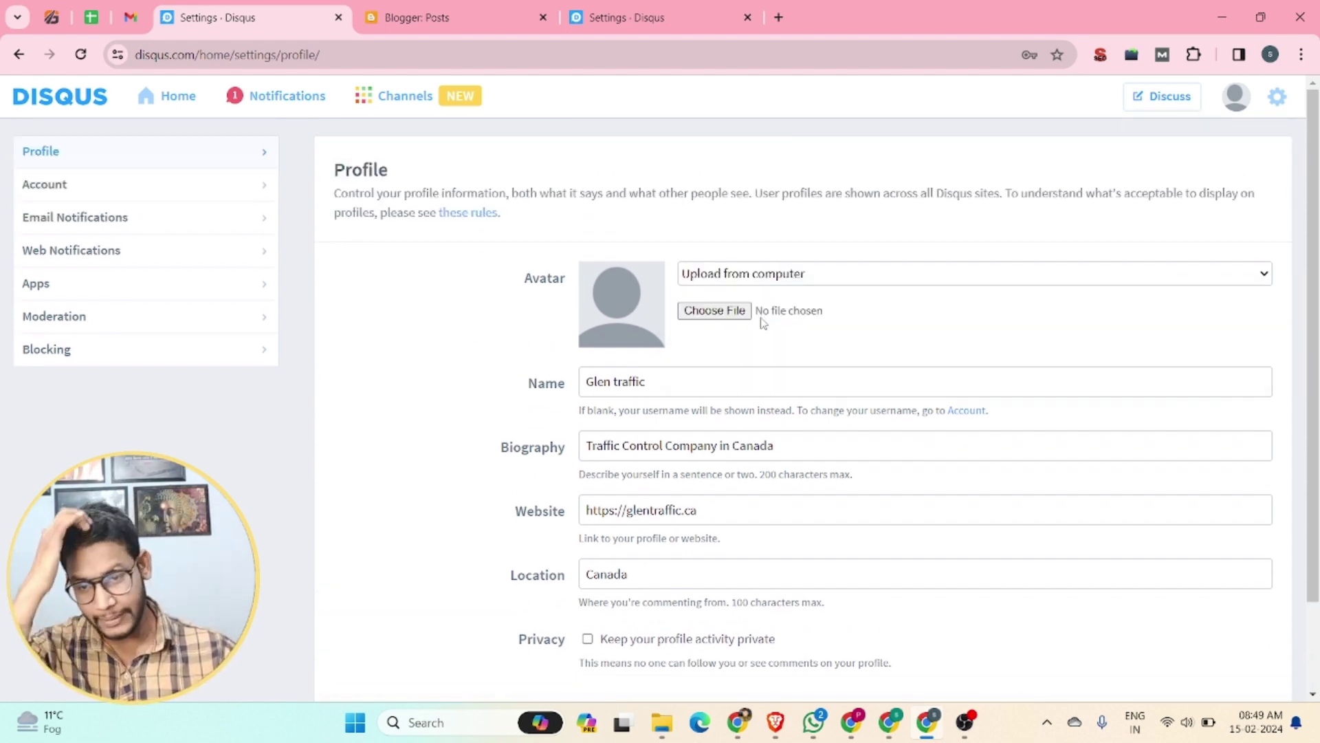
click(731, 311)
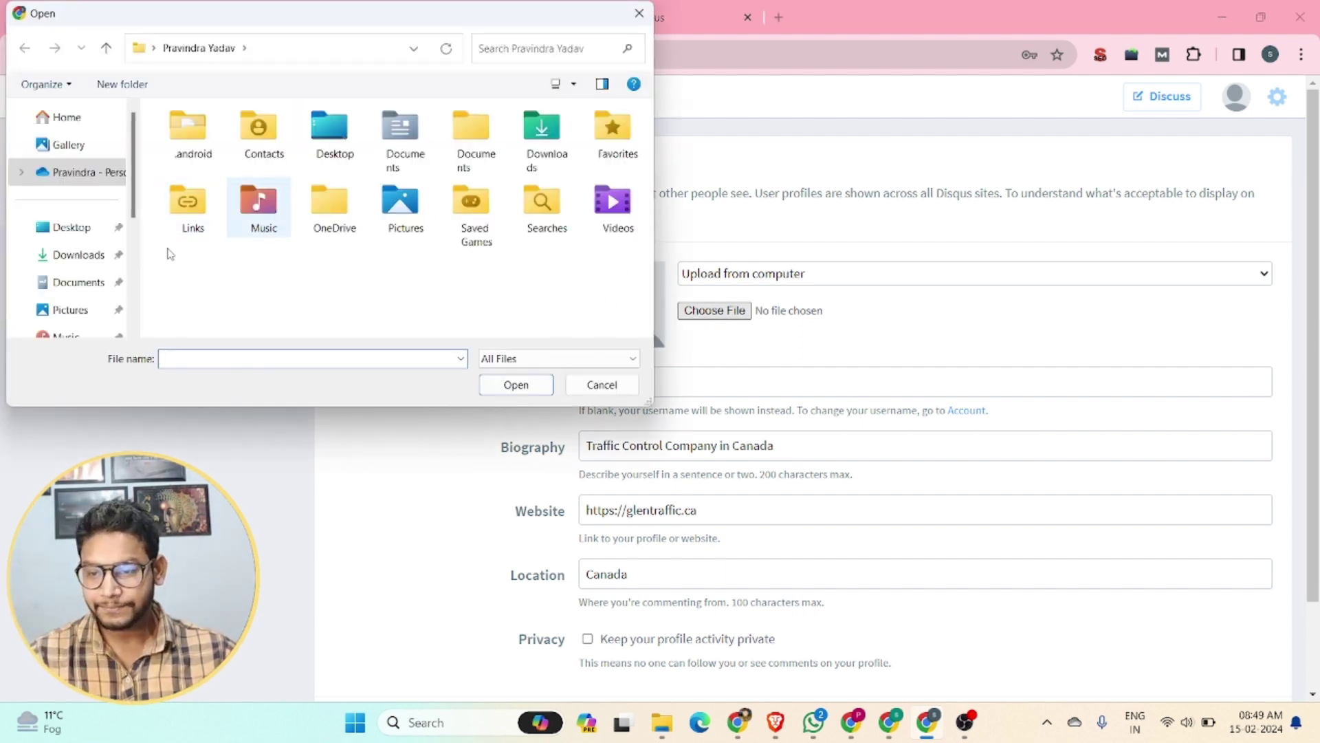
click(78, 254)
click(234, 199)
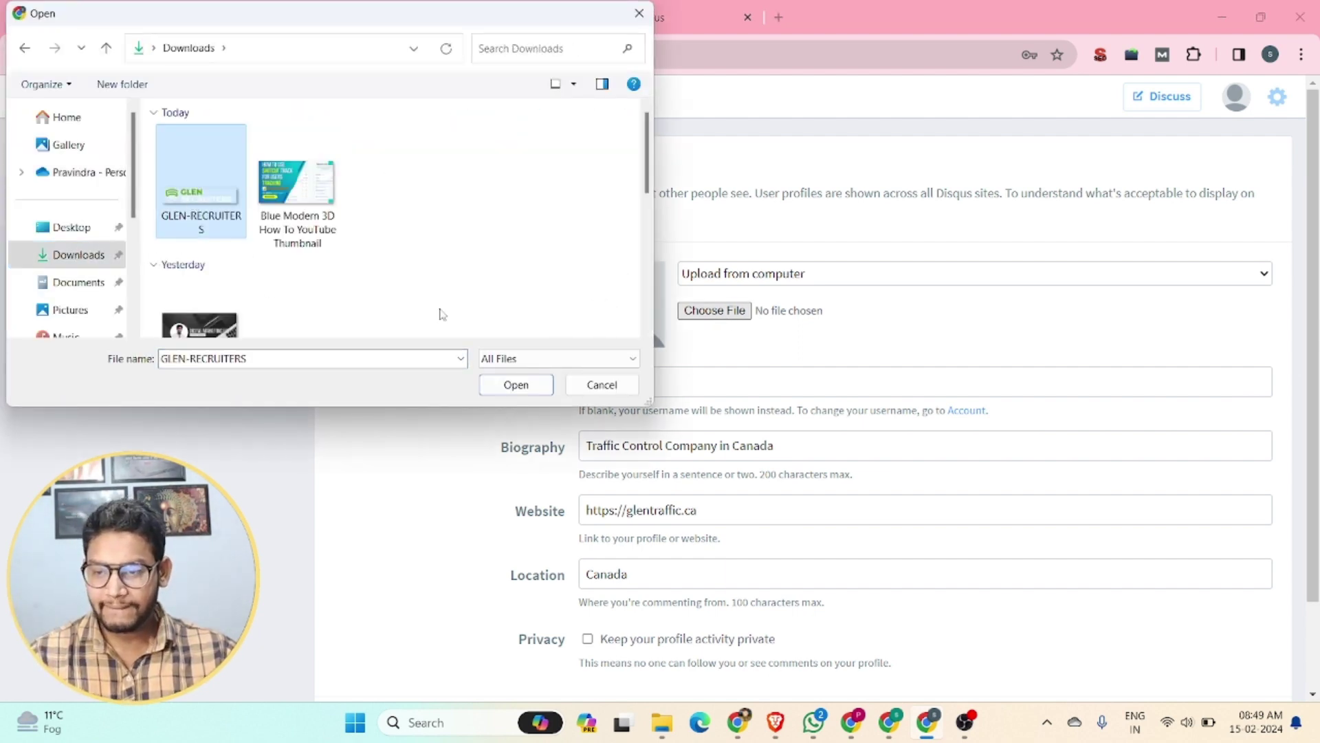
click(516, 384)
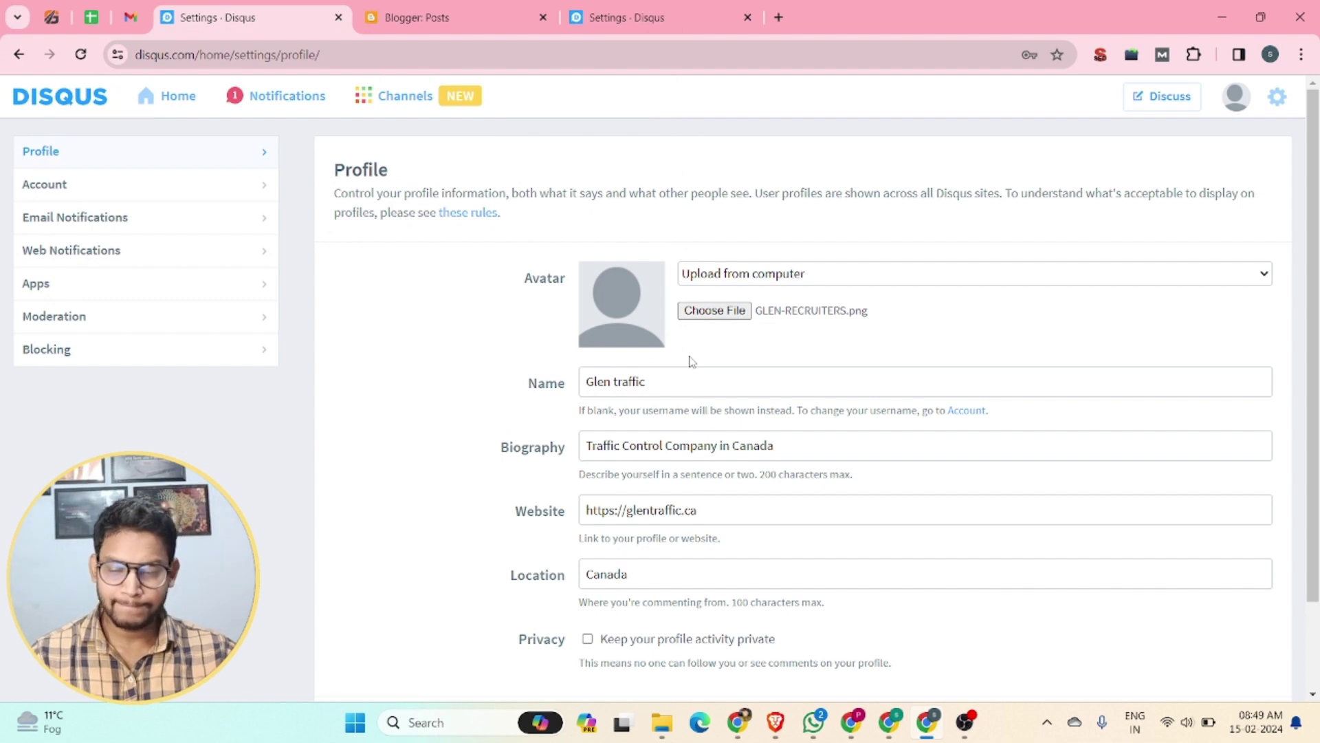
- Save the profile with the uploaded avatar and return to the Disqus home page
scroll(691, 366, down, 2)
click(618, 636)
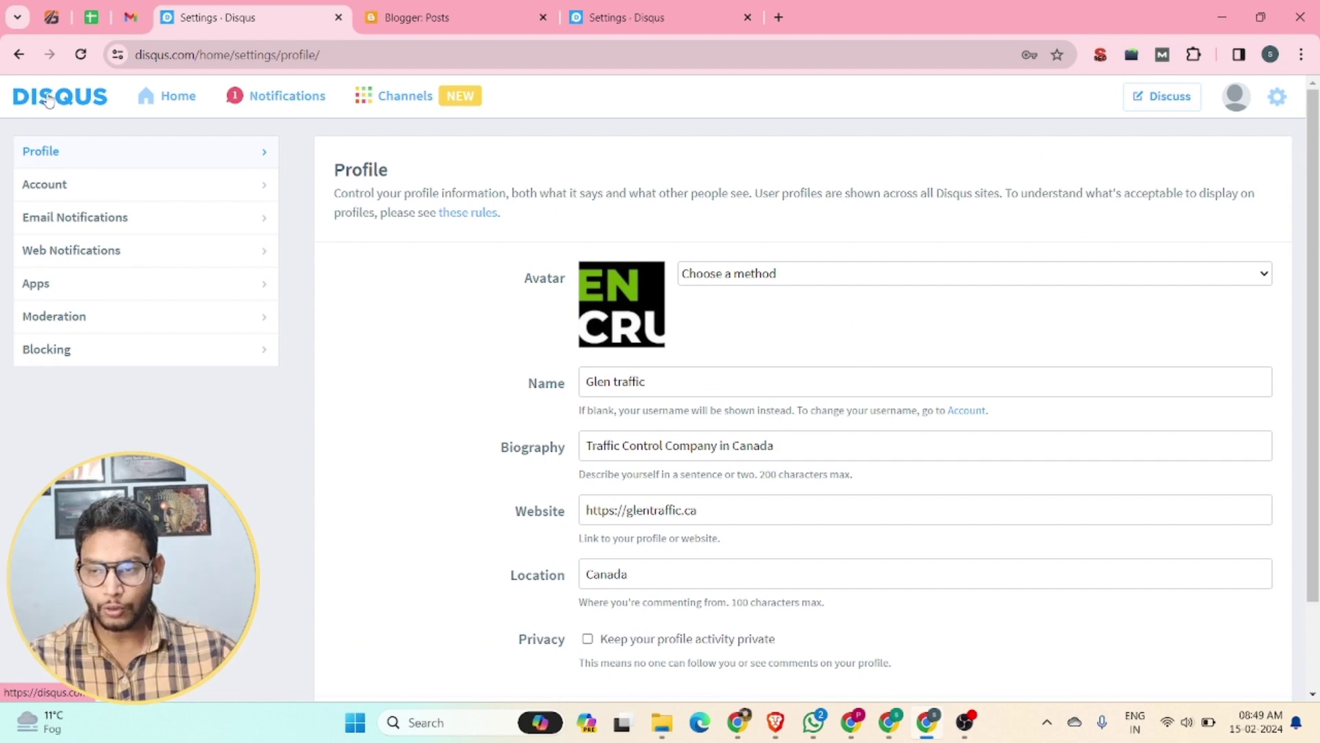
click(49, 100)
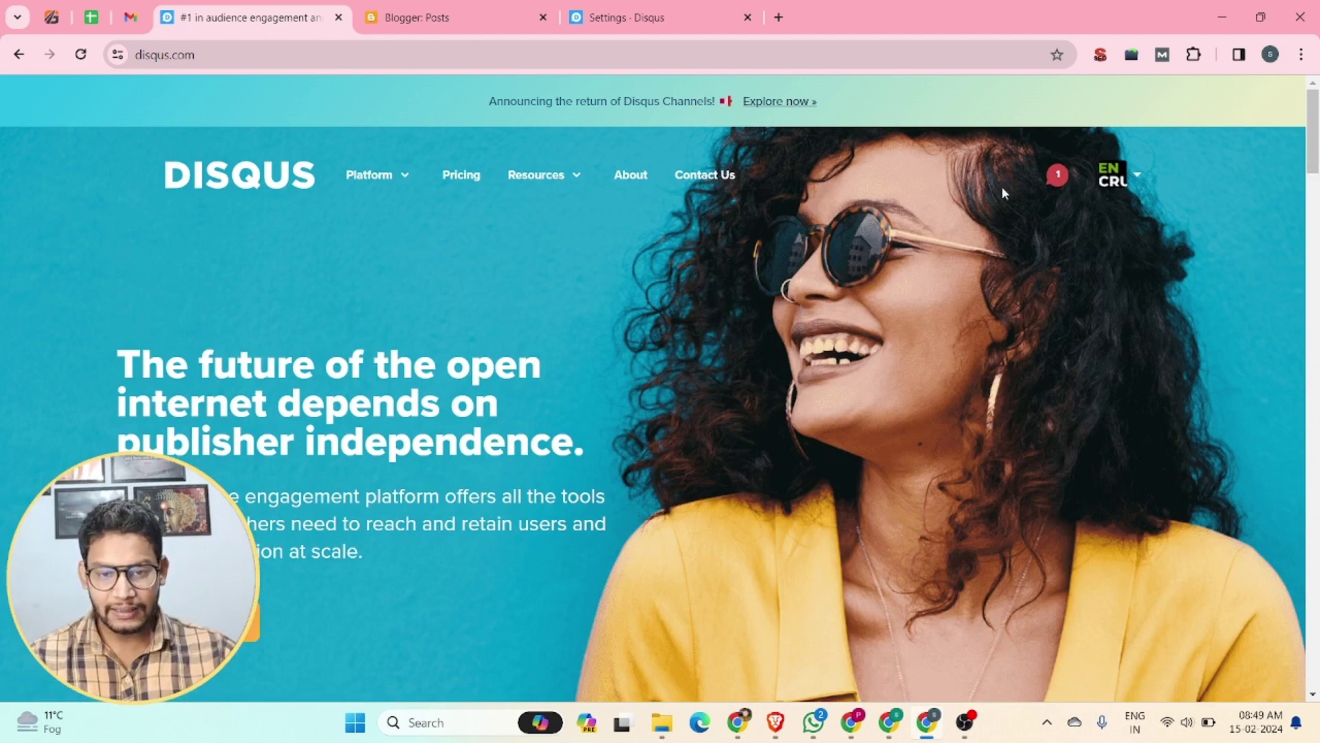
click(779, 103)
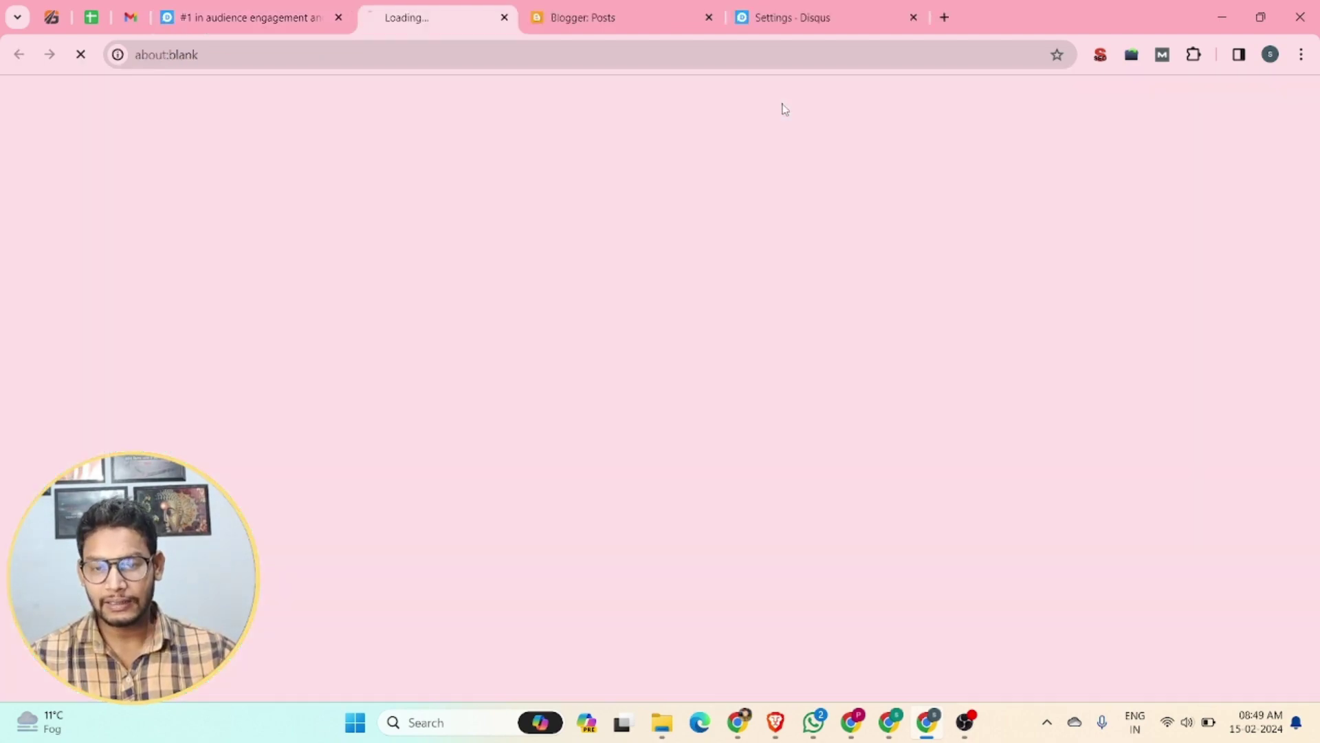
click(268, 19)
click(1116, 178)
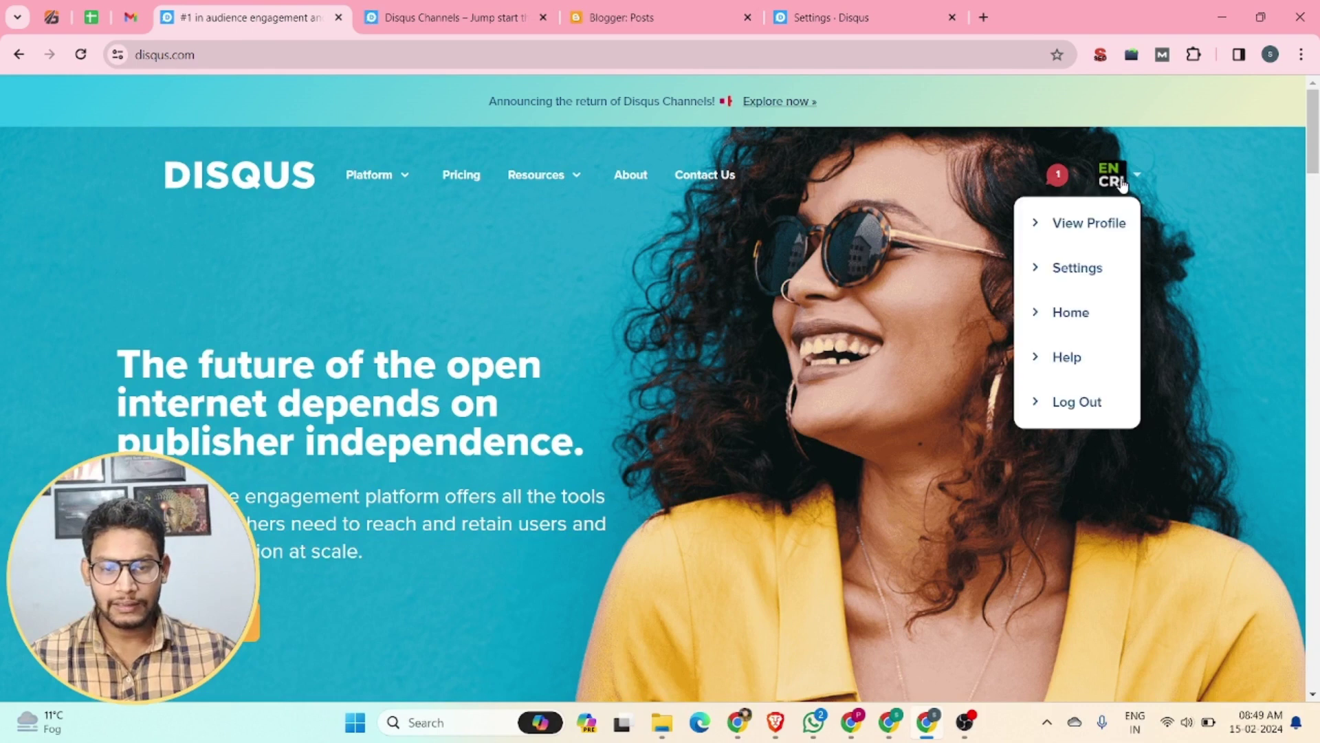
click(1080, 269)
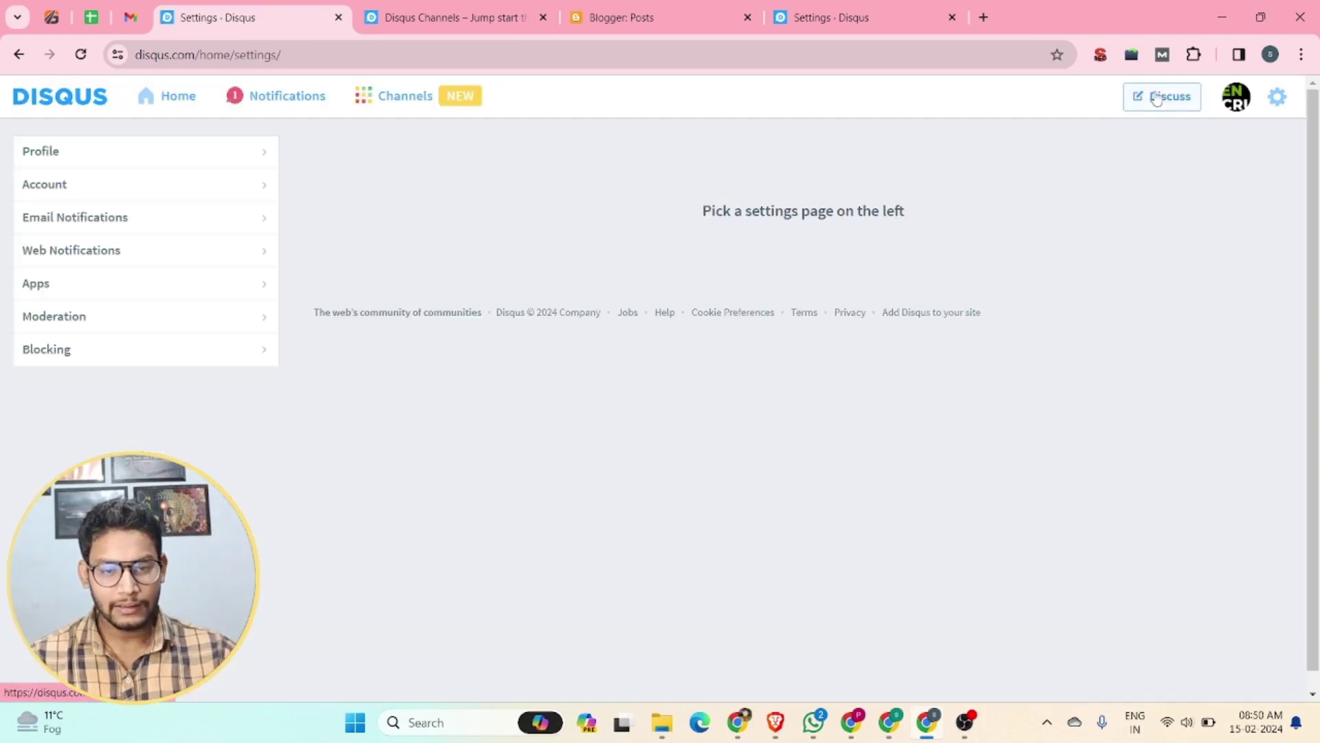
click(1149, 98)
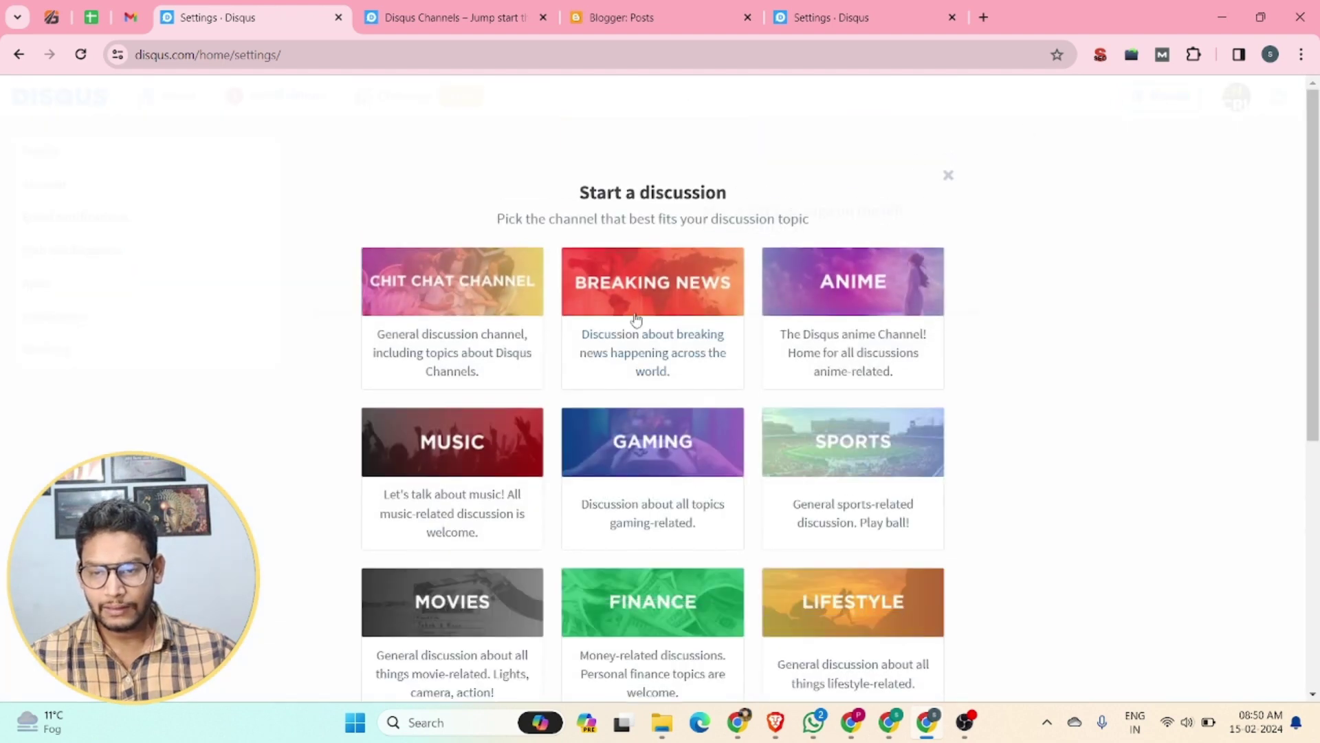
click(948, 175)
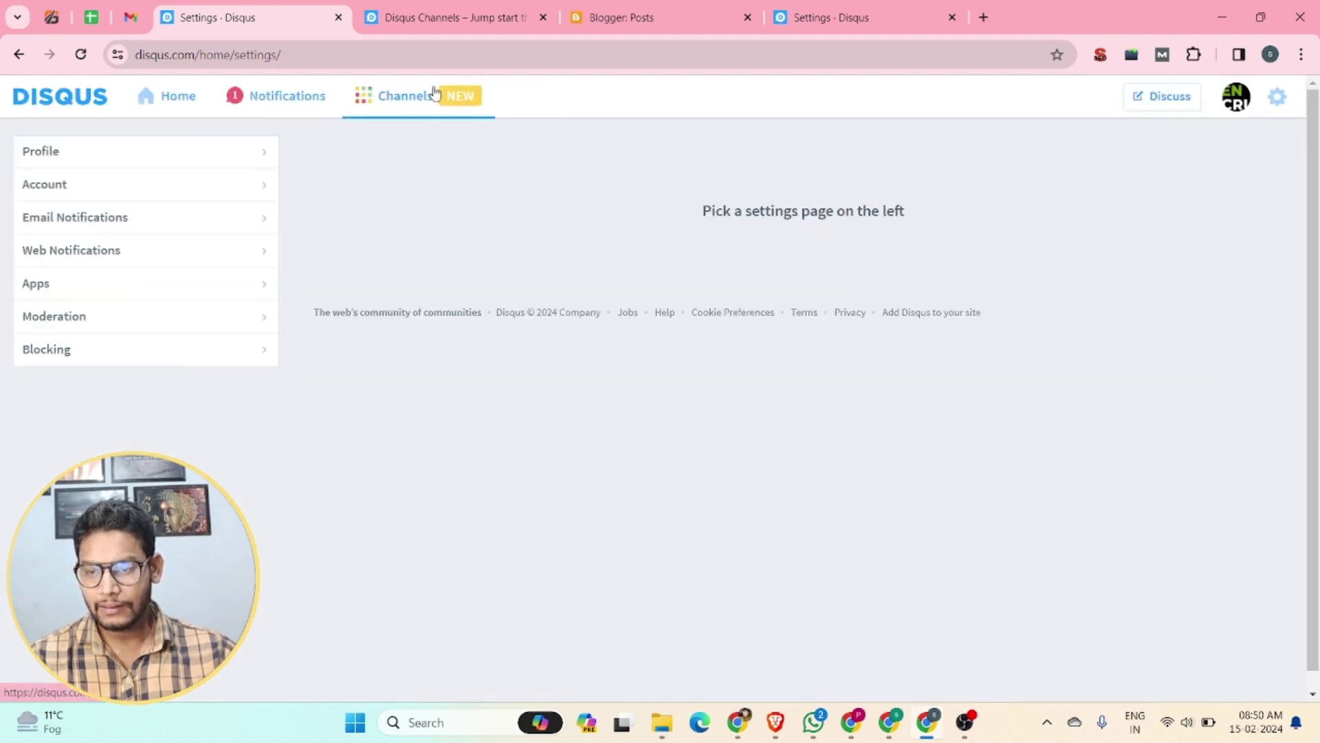
click(433, 95)
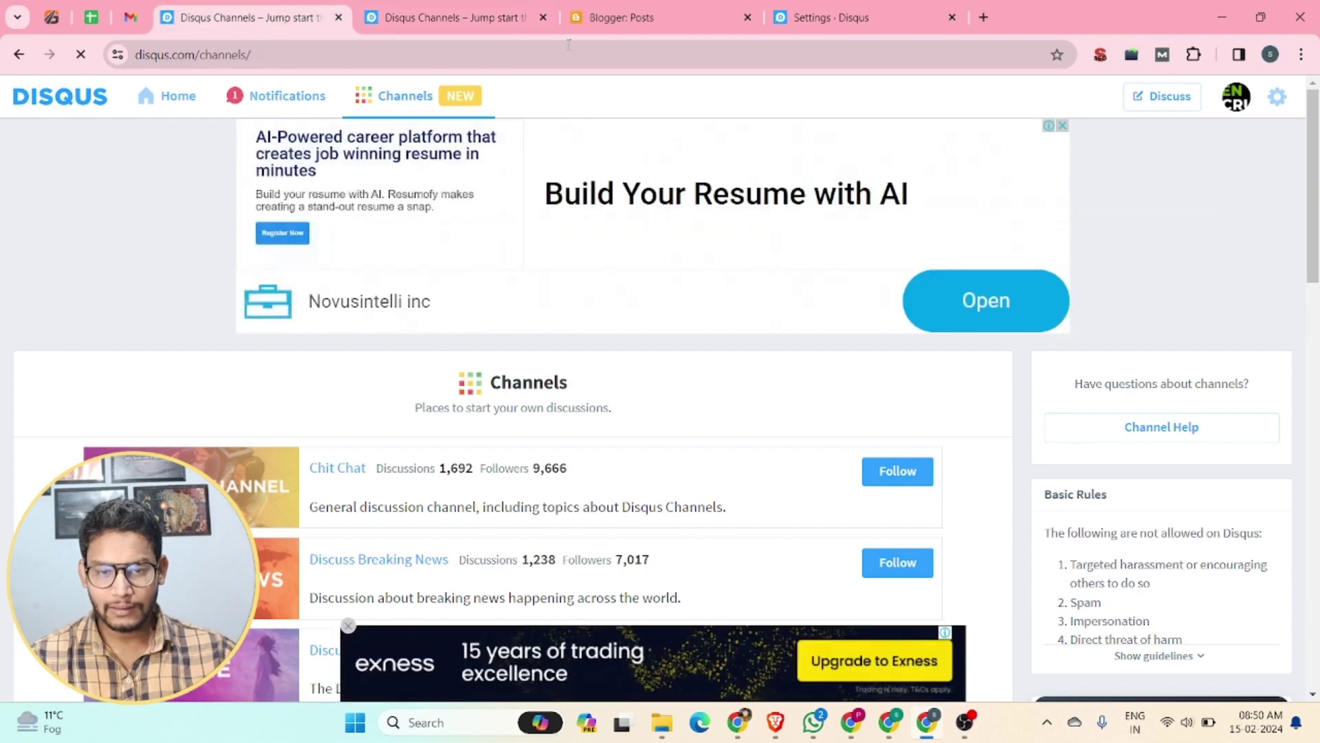
click(497, 15)
click(42, 96)
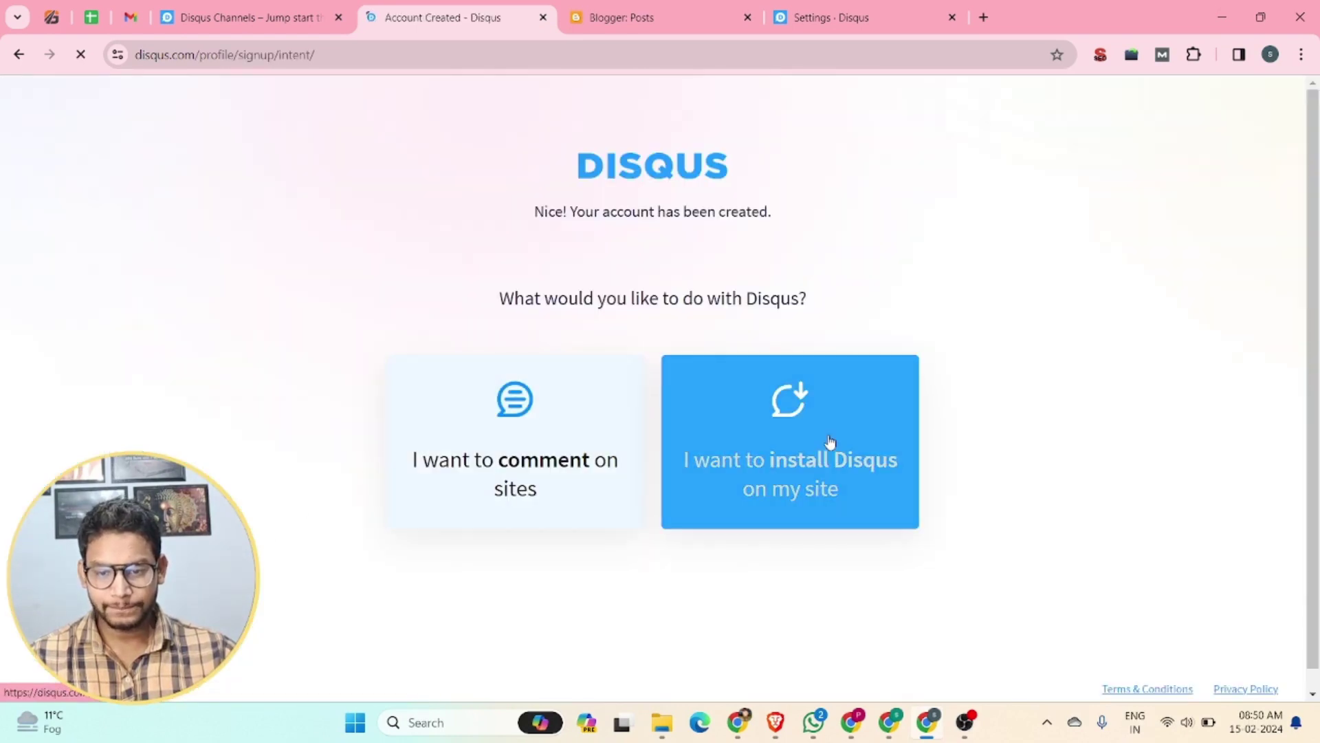
click(826, 457)
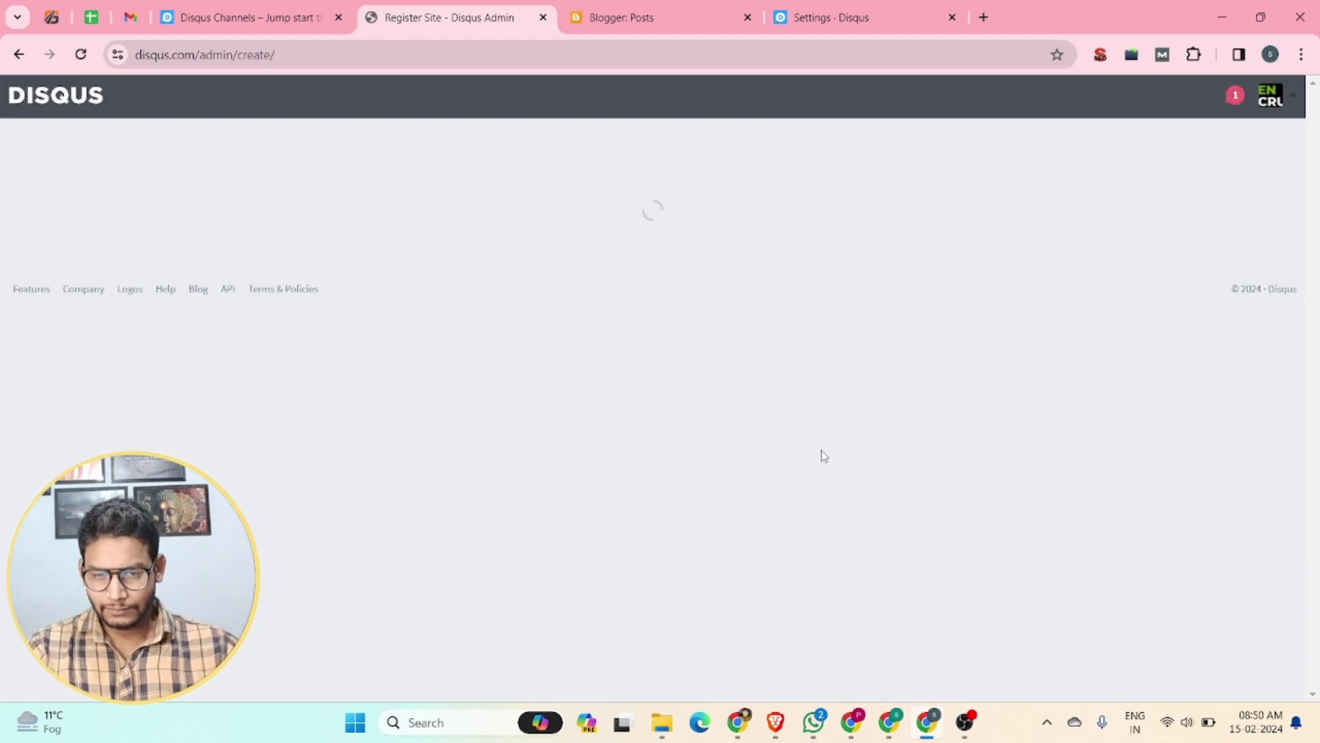
click(598, 370)
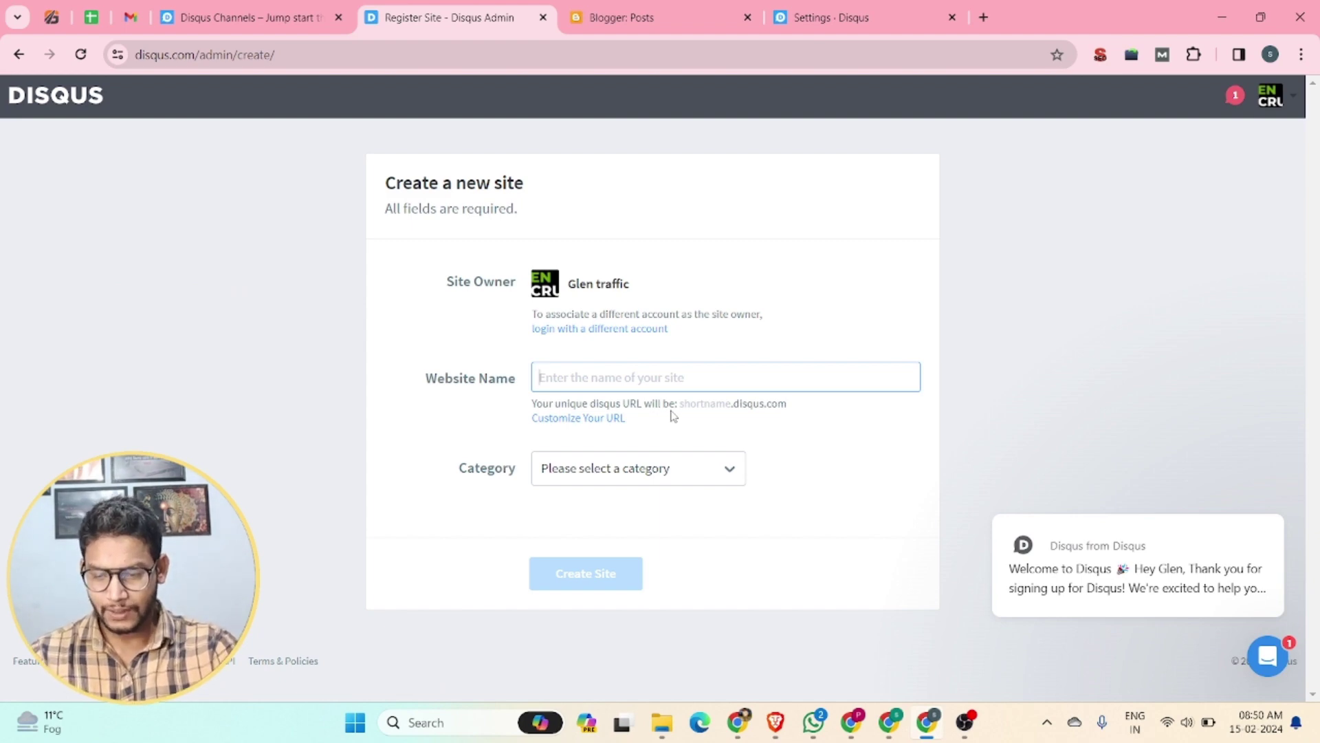
click(240, 17)
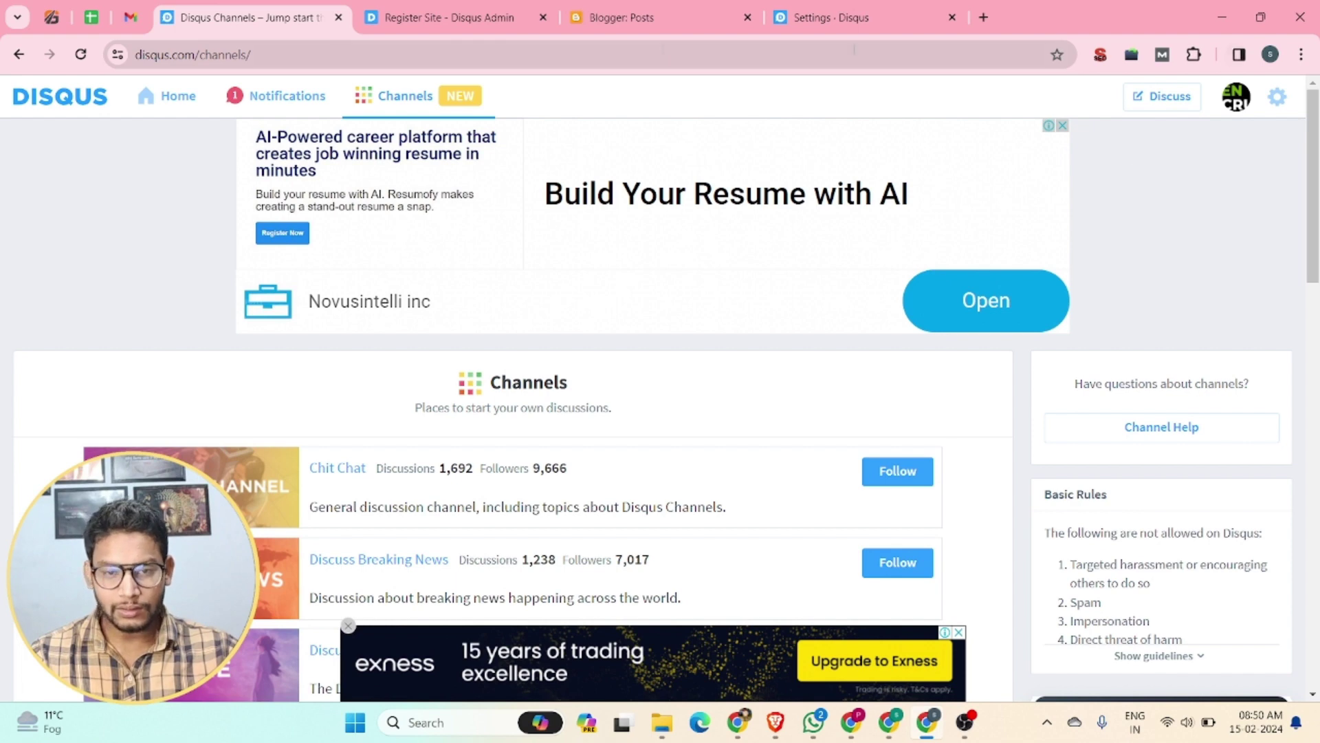
key(ctrl+Tab)
click(14, 55)
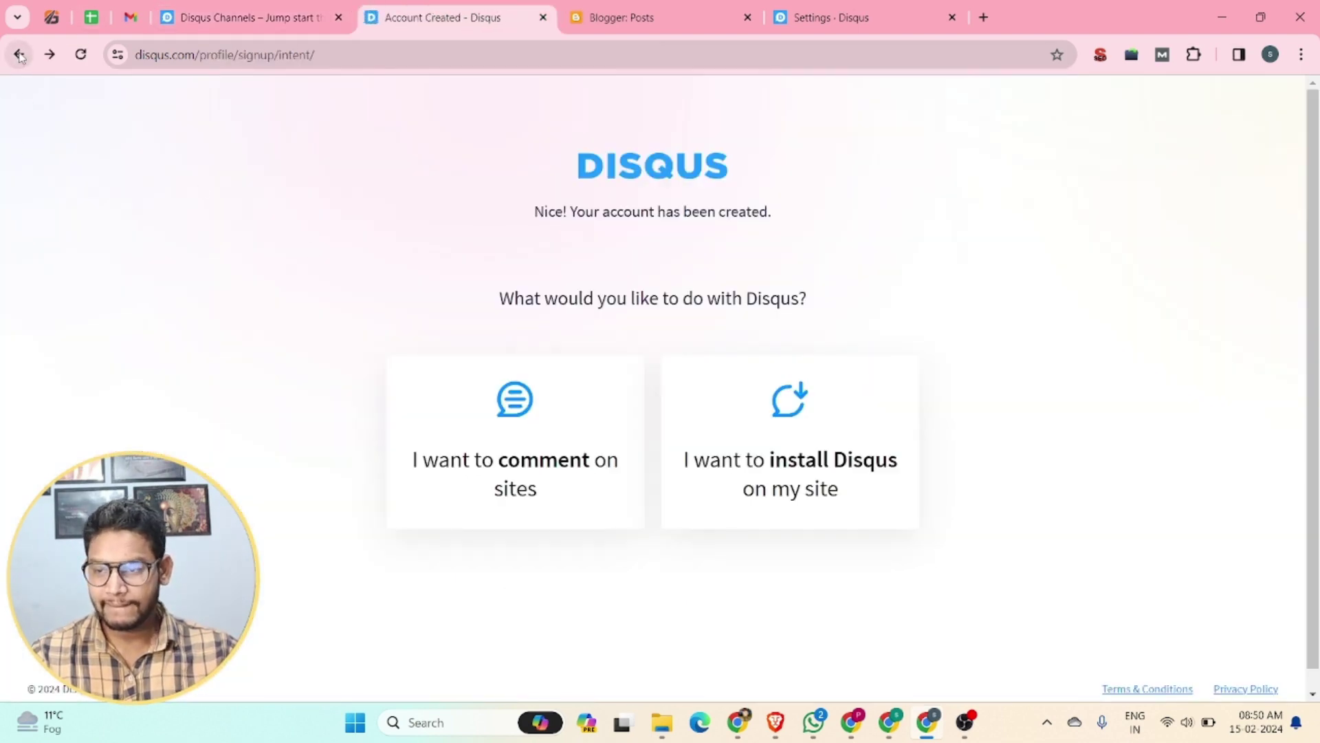
click(19, 55)
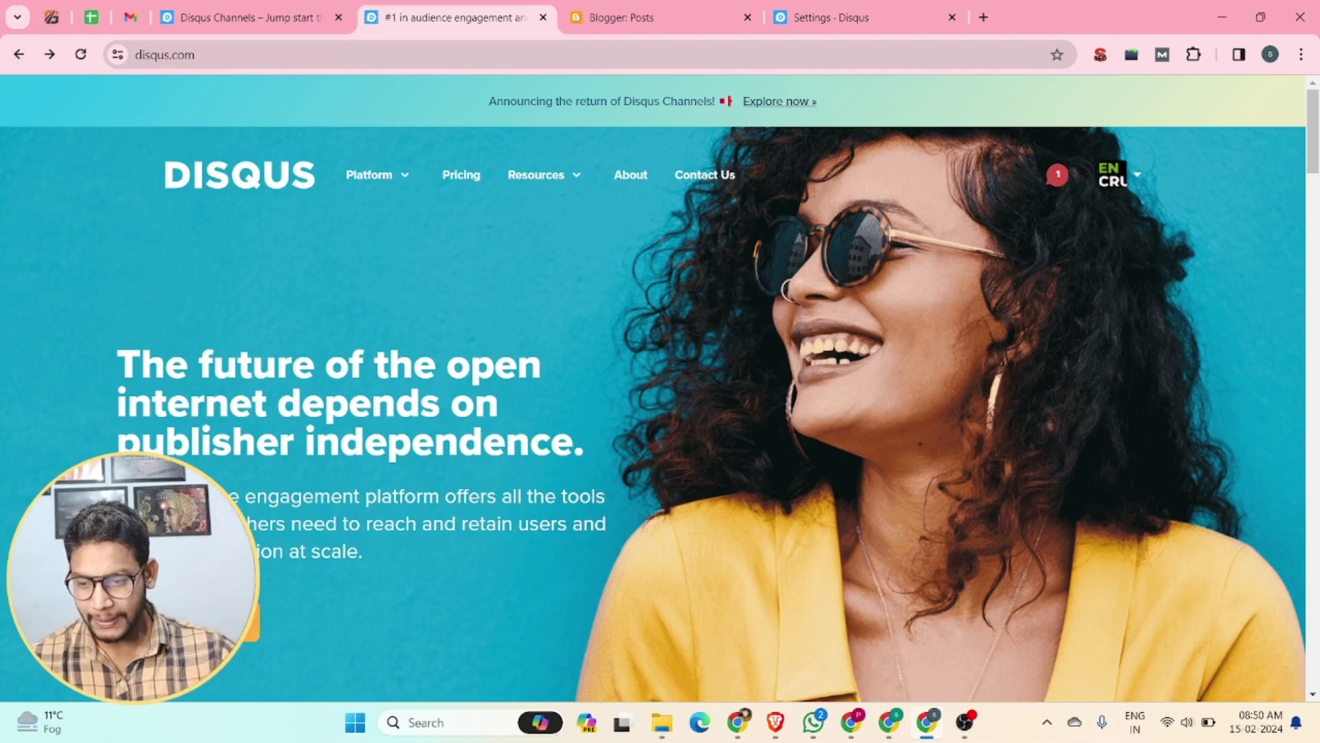
- Choose to install Disqus on a site and create a site named glentraffic in the Business category
click(189, 623)
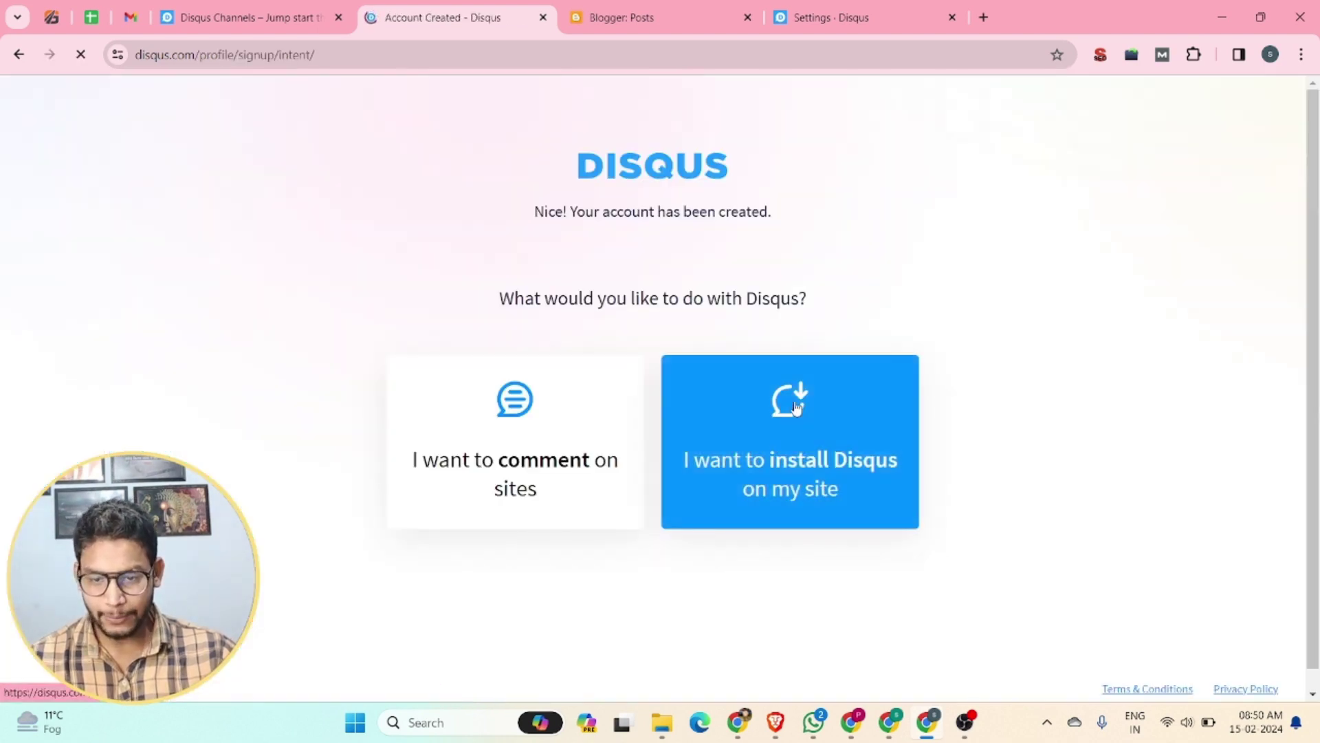
click(816, 430)
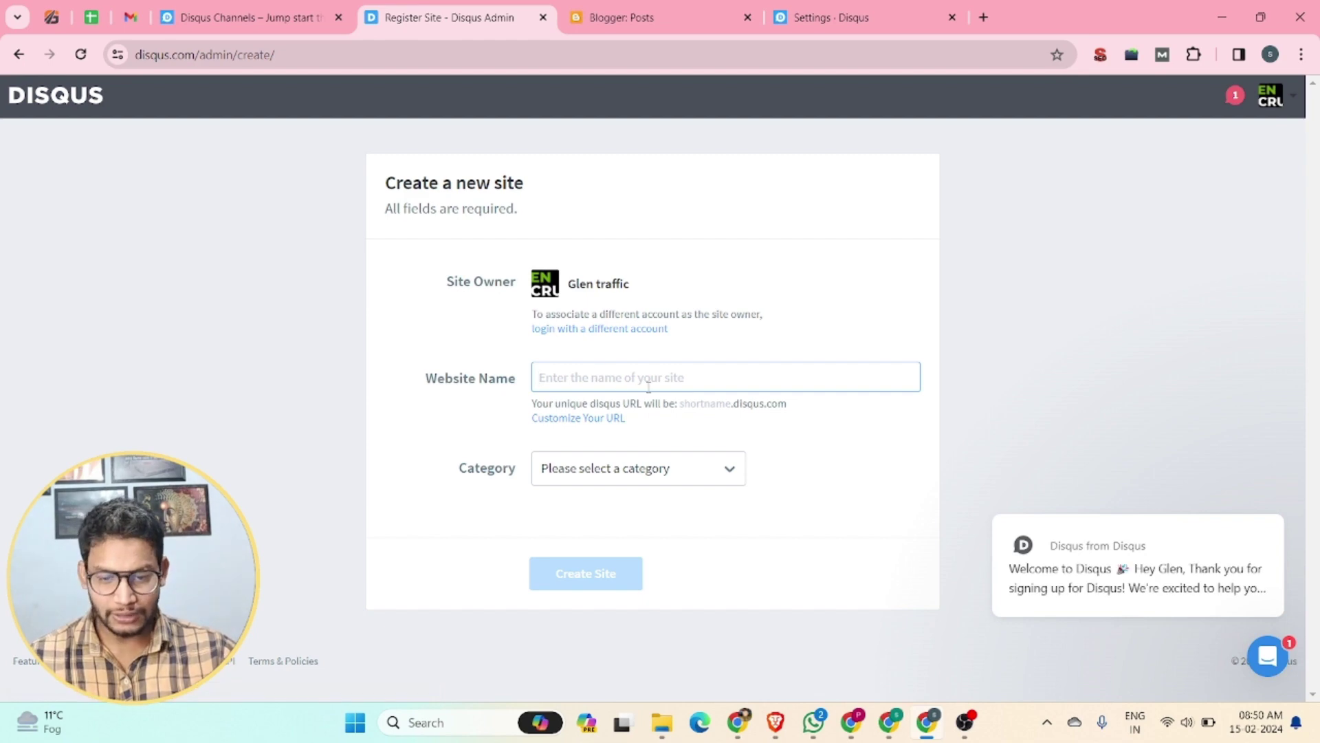
text(glentraffic)
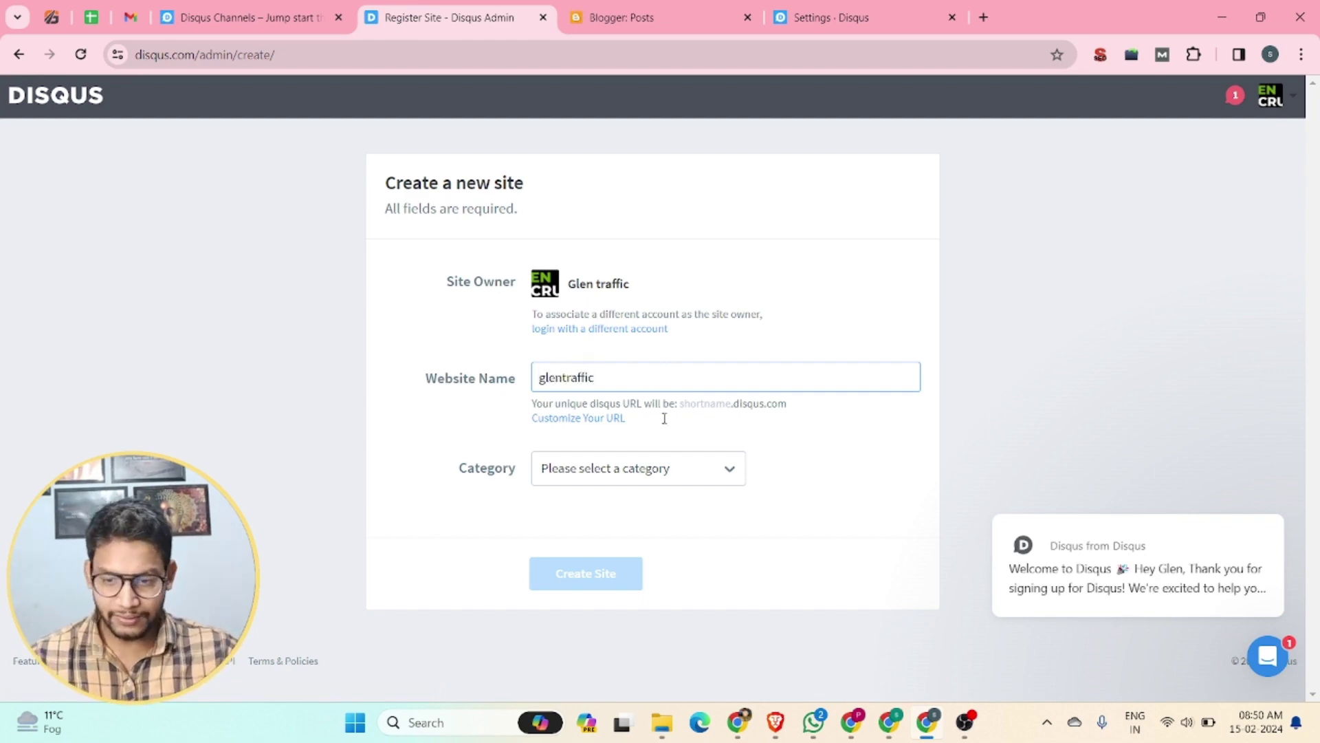
click(673, 467)
click(622, 473)
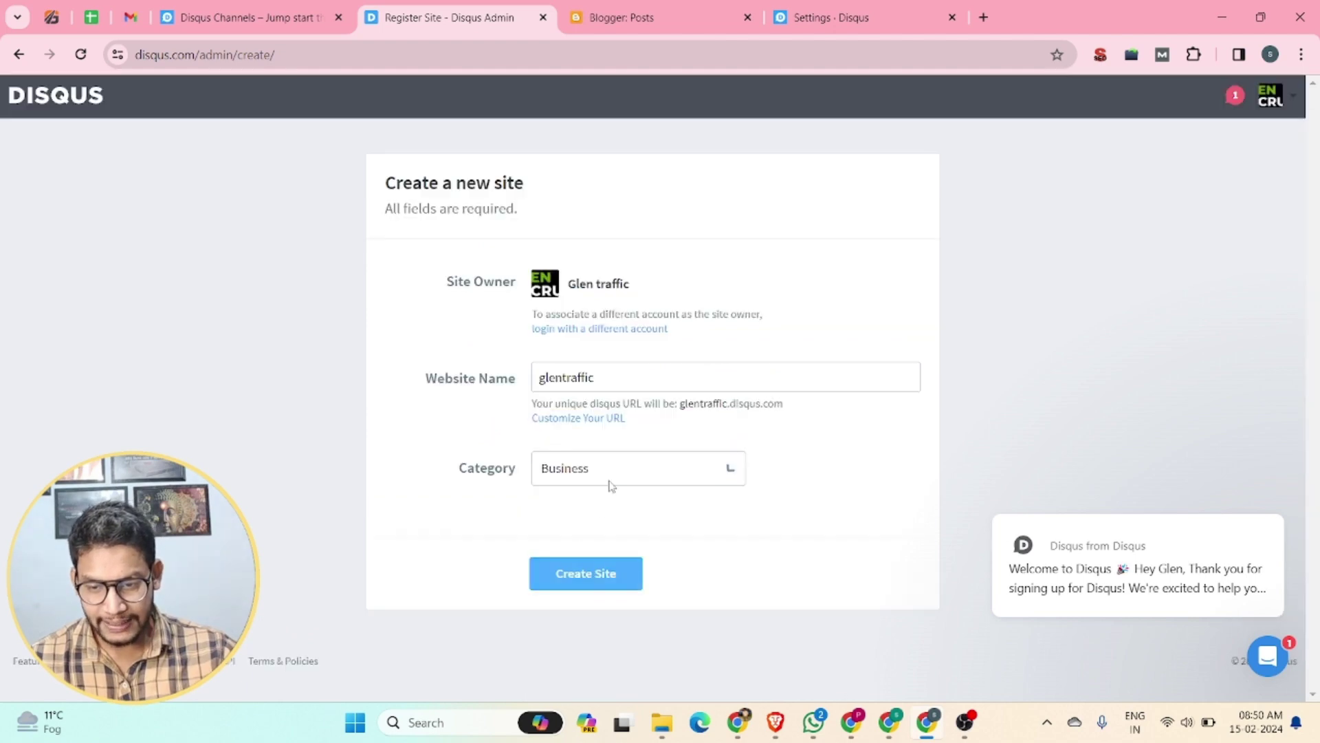
click(582, 578)
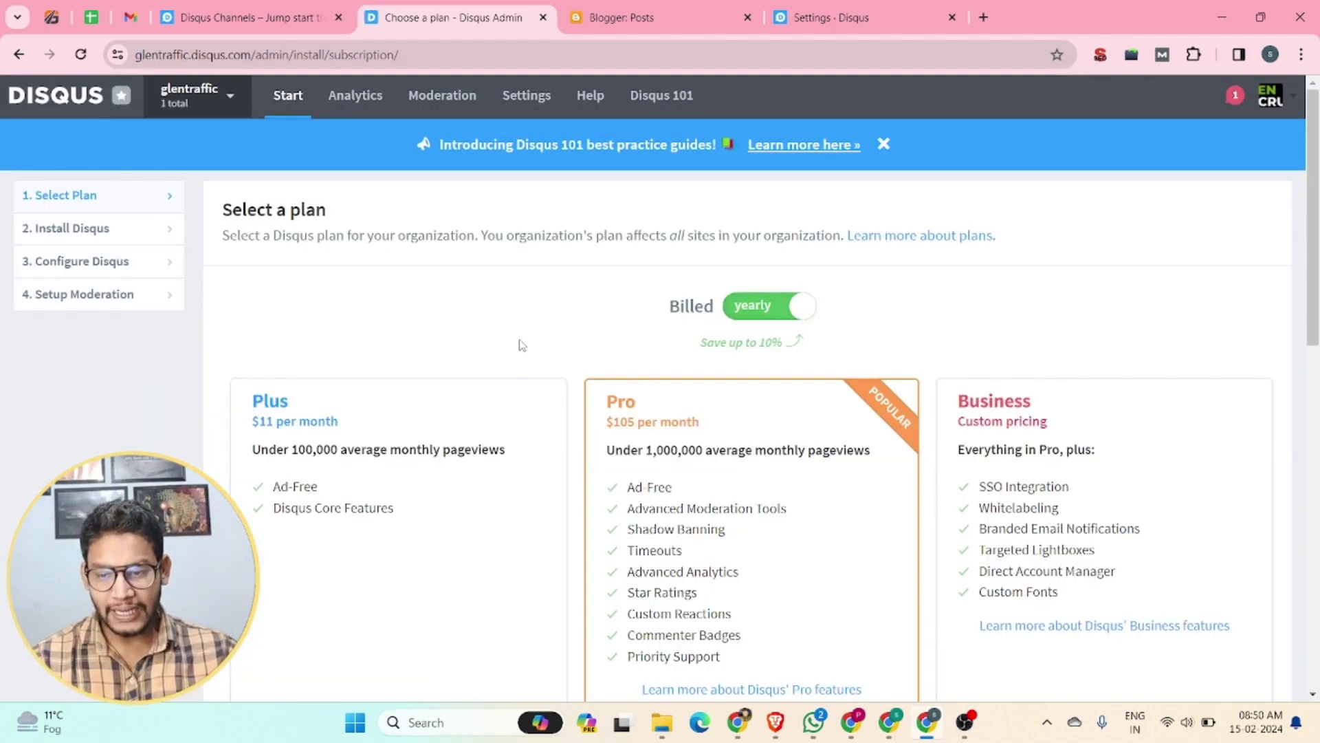
- Subscribe the new site to the ad-supported Basic plan
scroll(518, 345, down, 10)
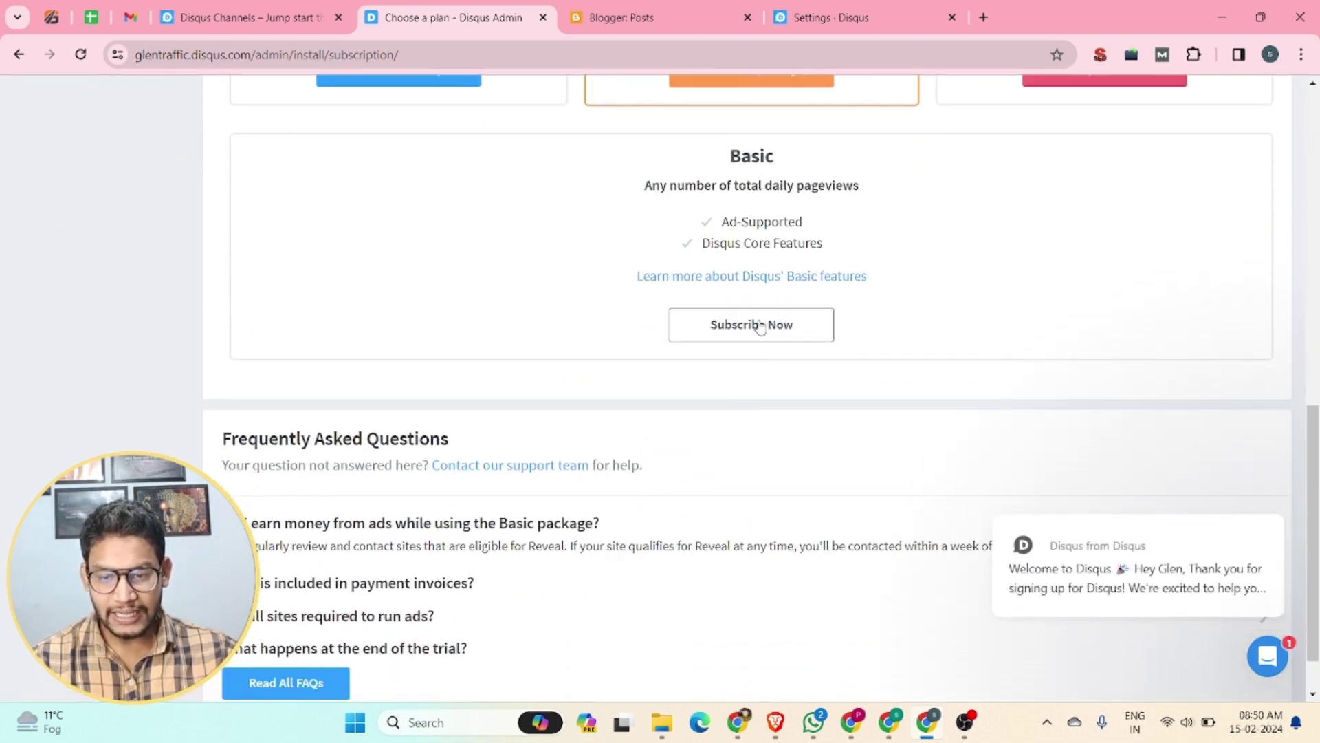
scroll(745, 406, down, 1)
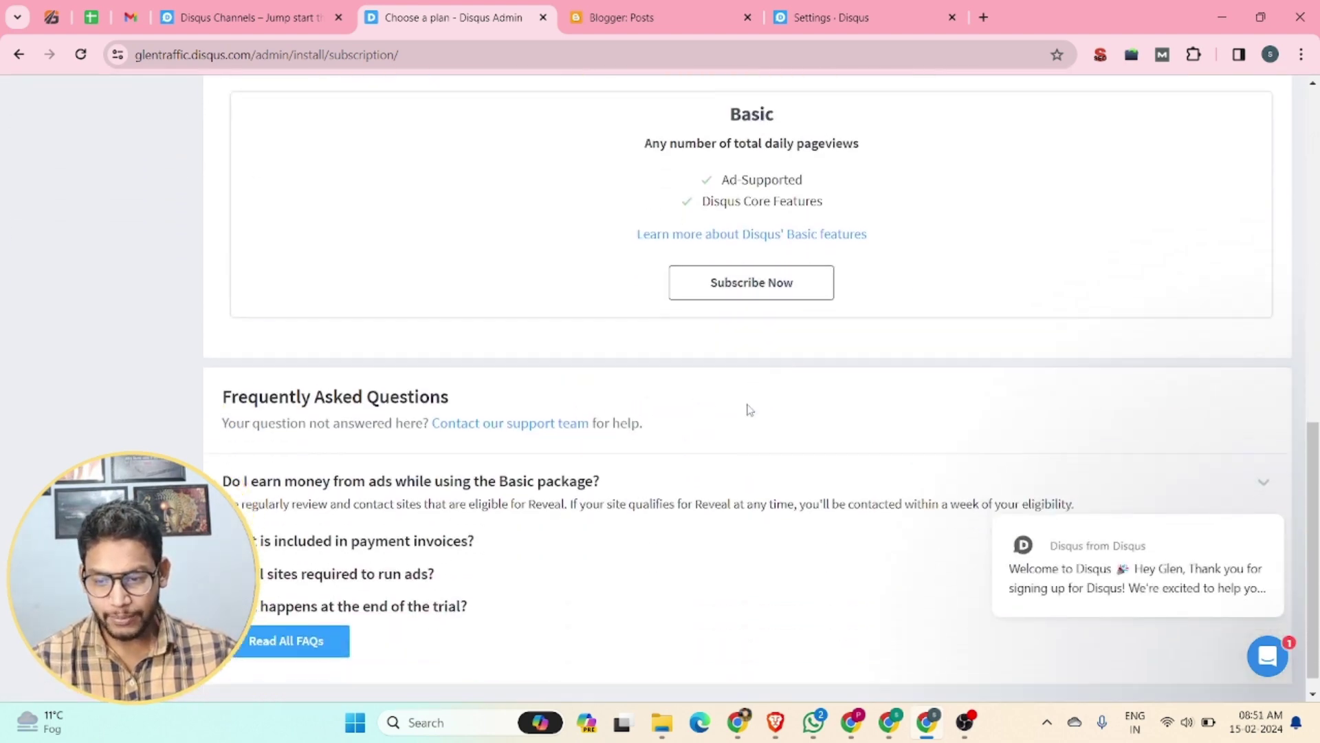
click(740, 259)
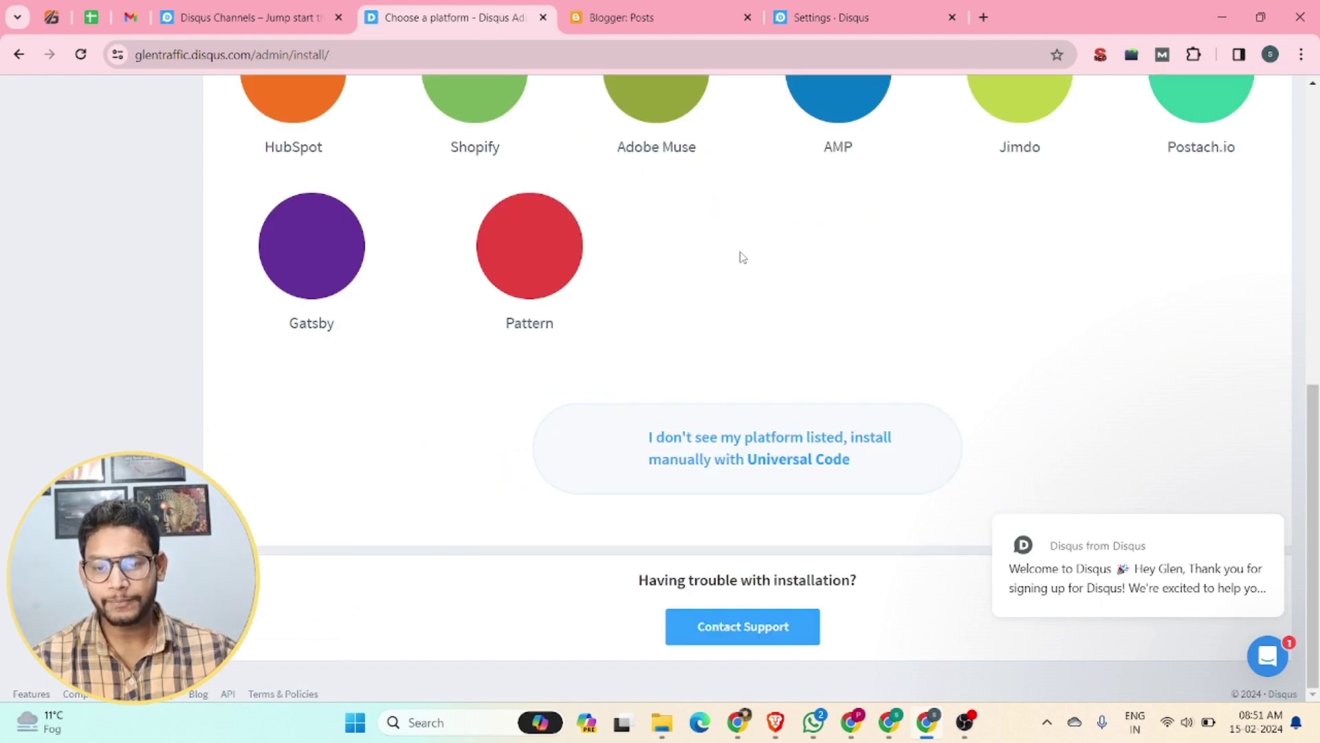
- Dismiss the Disqus welcome message and select Blogger as the site's platform
scroll(695, 330, up, 4)
scroll(690, 355, up, 5)
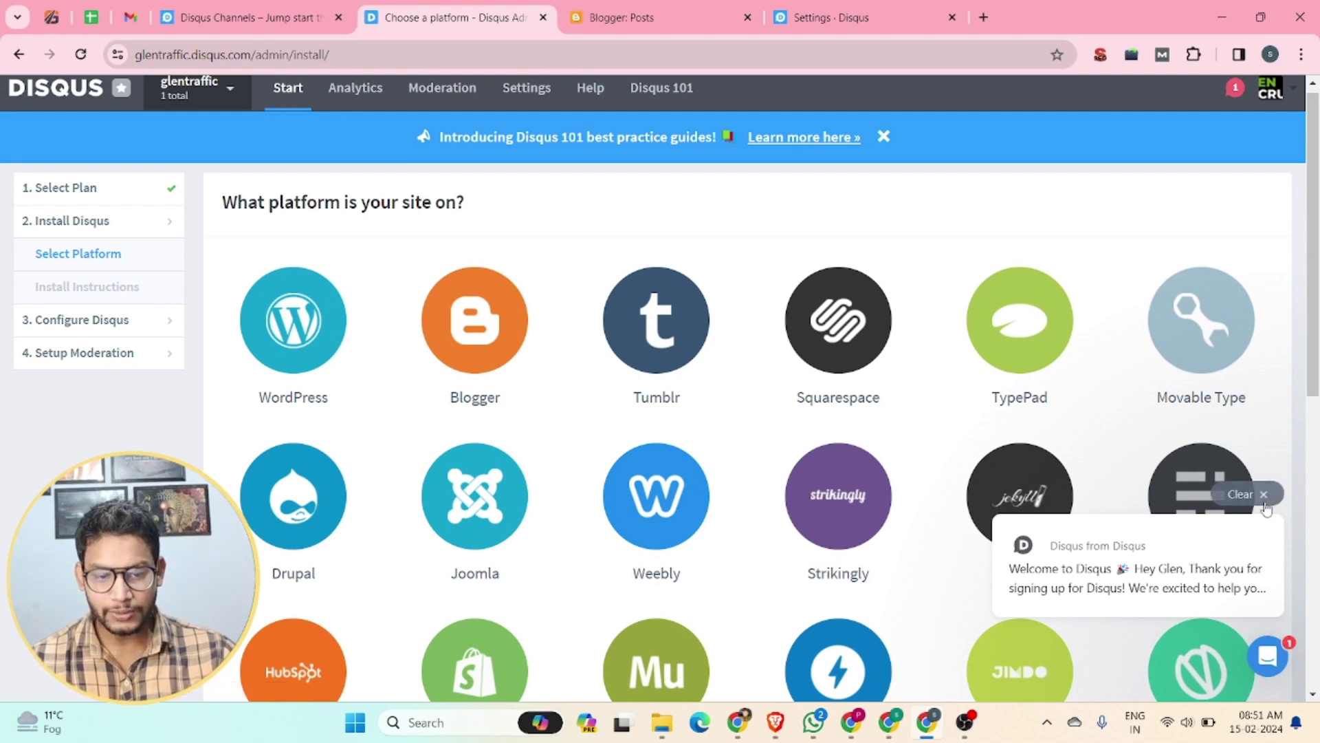
click(1265, 500)
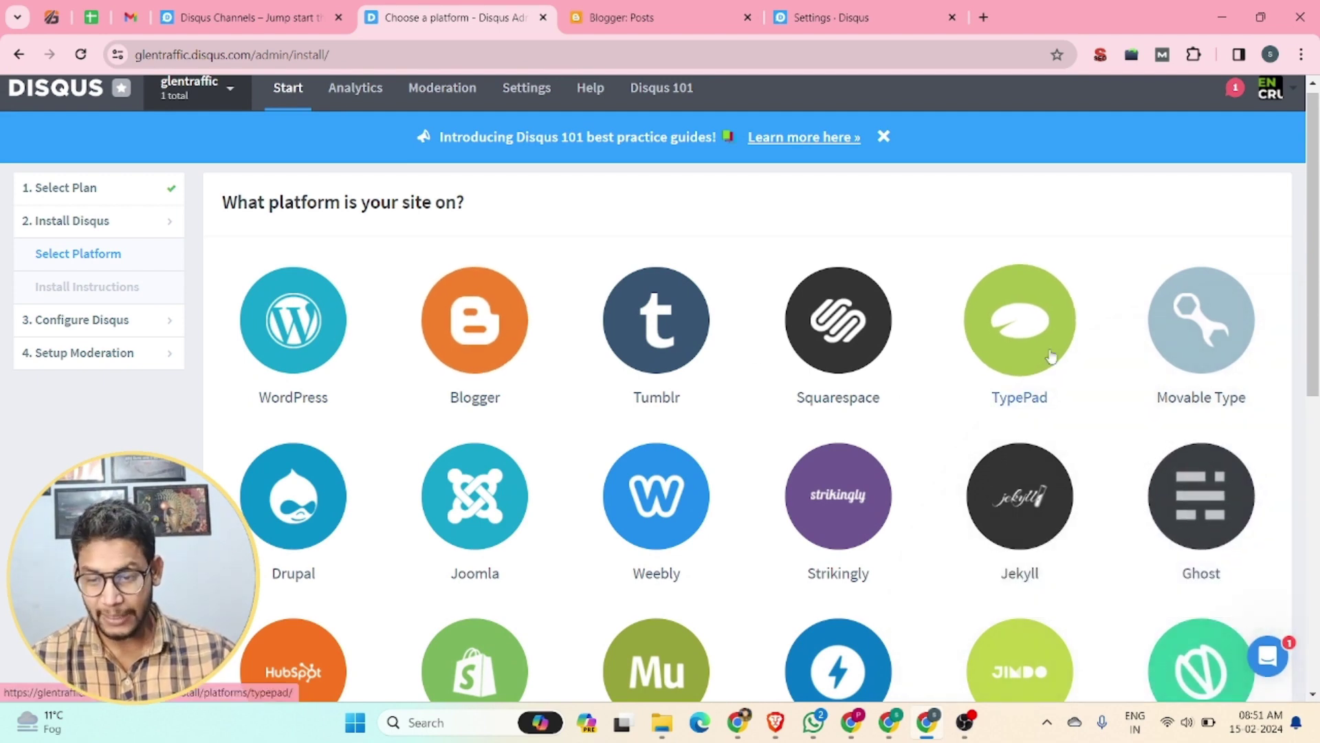
click(499, 337)
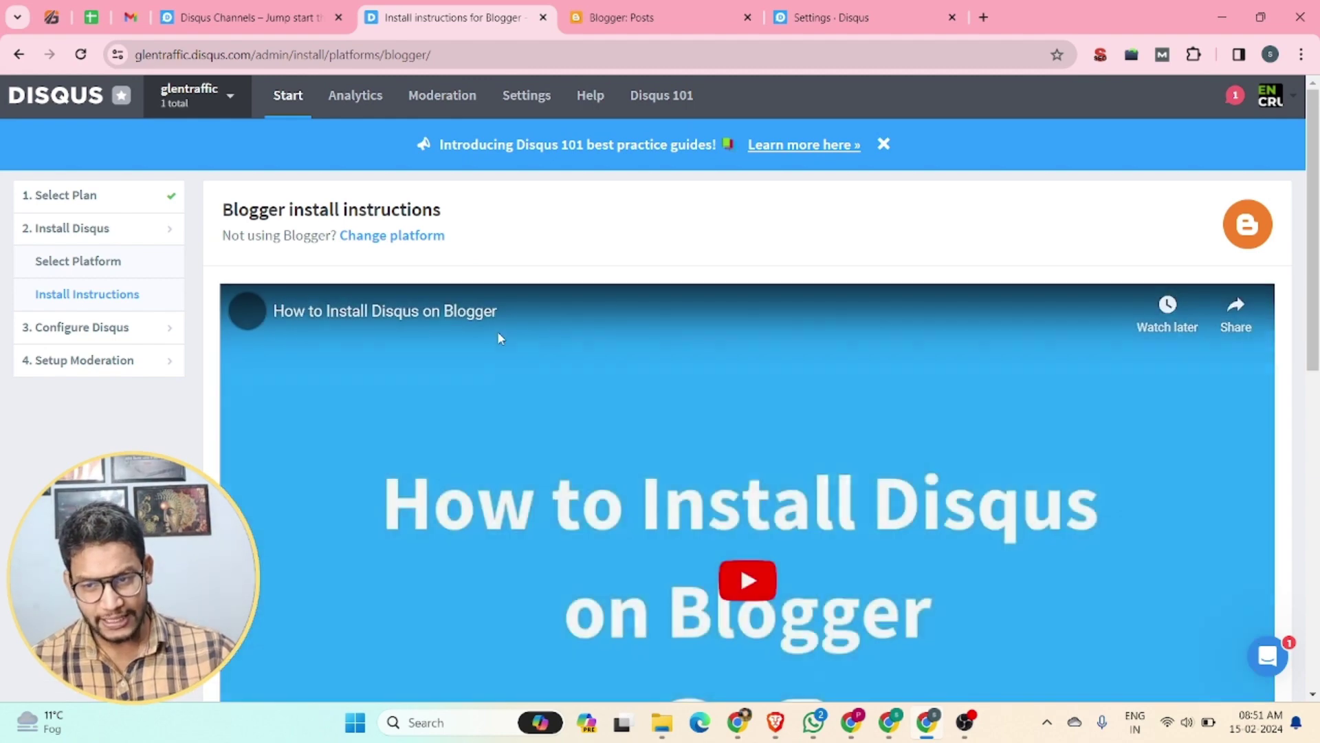
- From the Blogger install instructions, add the "Disqus for glentraffic" widget to the Glen Traffic blog
scroll(512, 347, down, 6)
scroll(514, 351, down, 3)
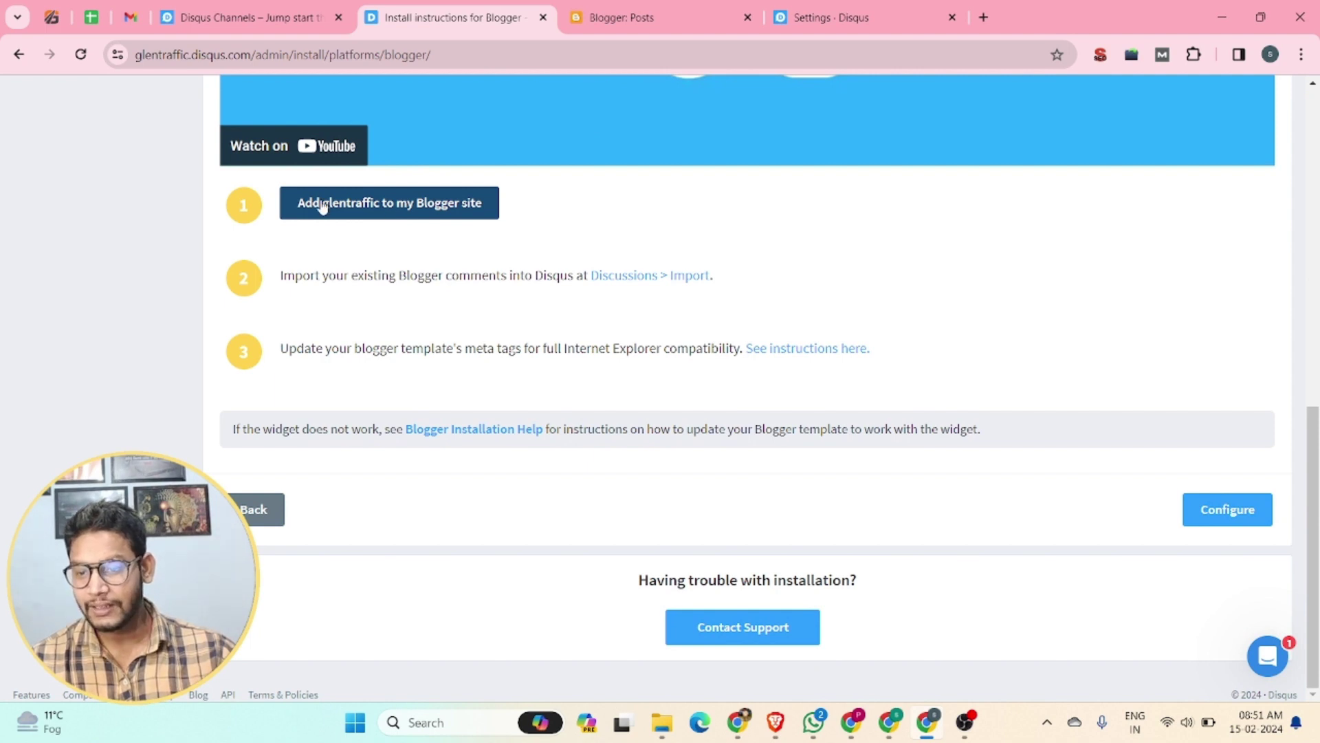
click(458, 216)
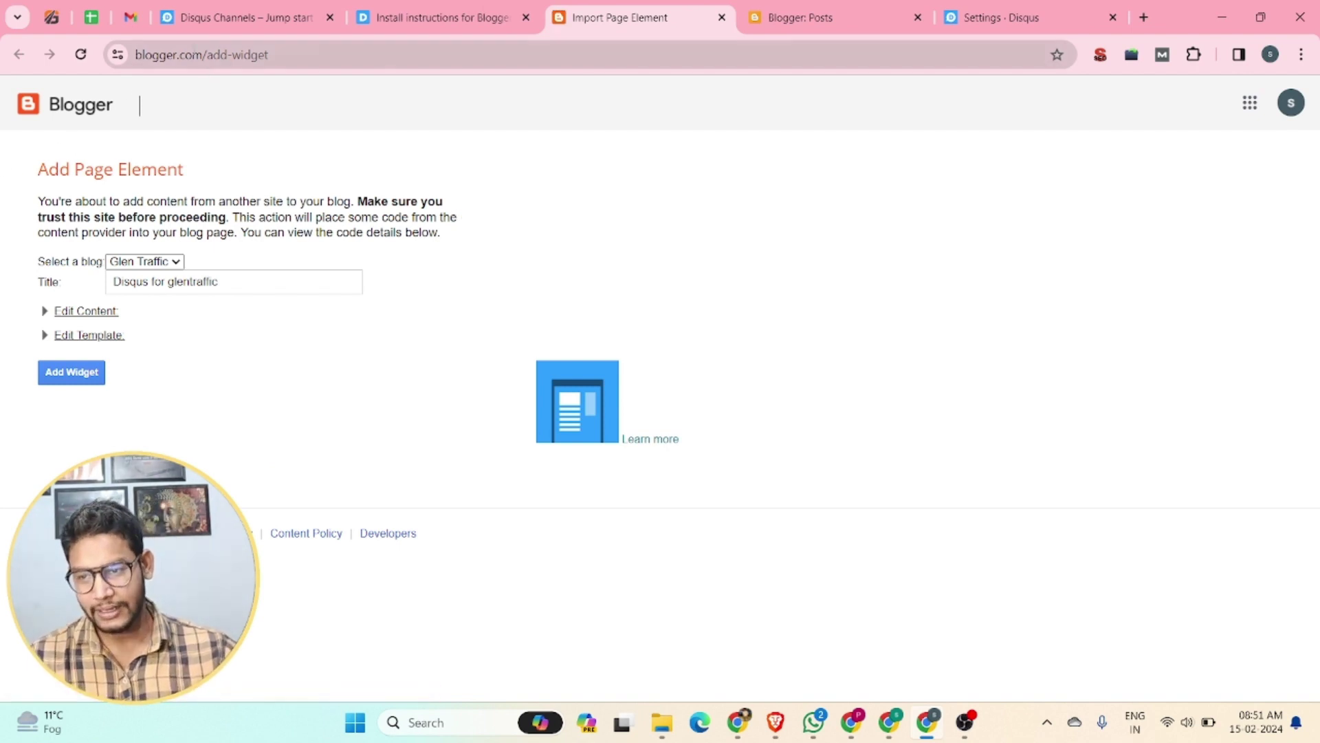
click(152, 262)
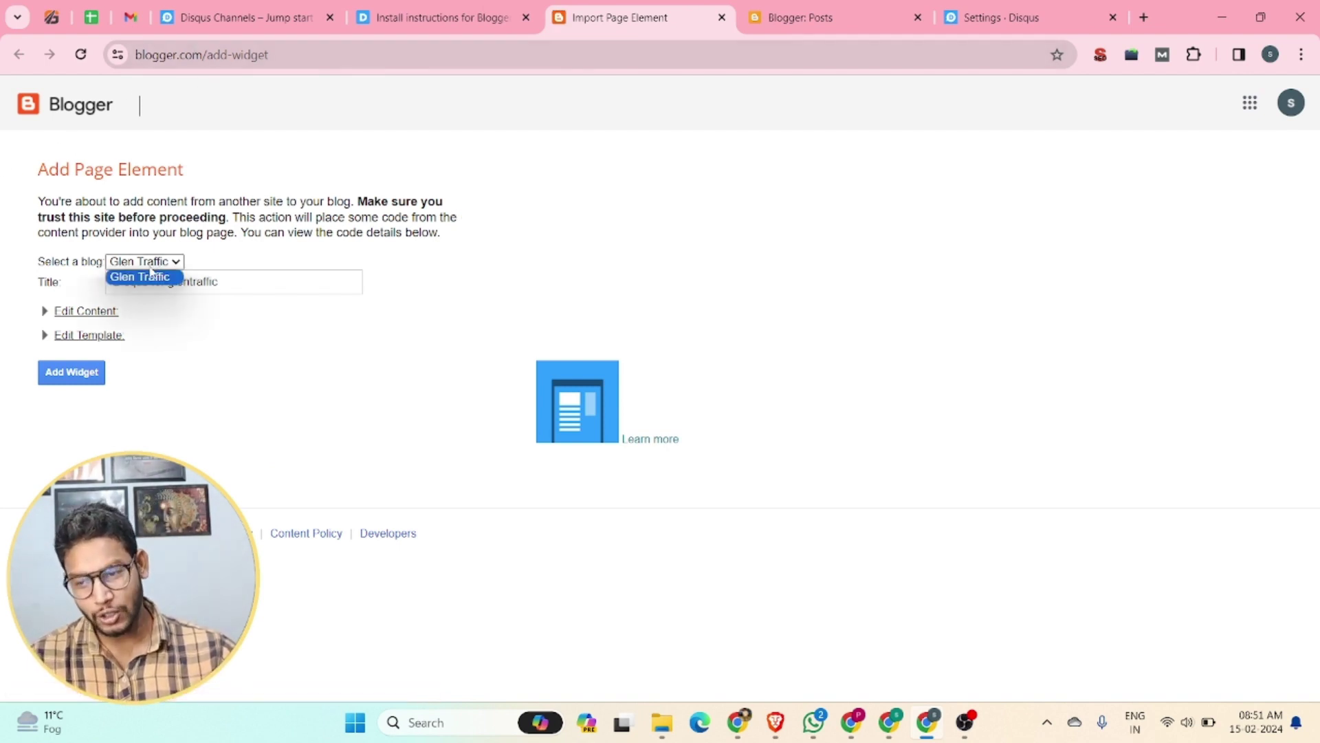
click(69, 383)
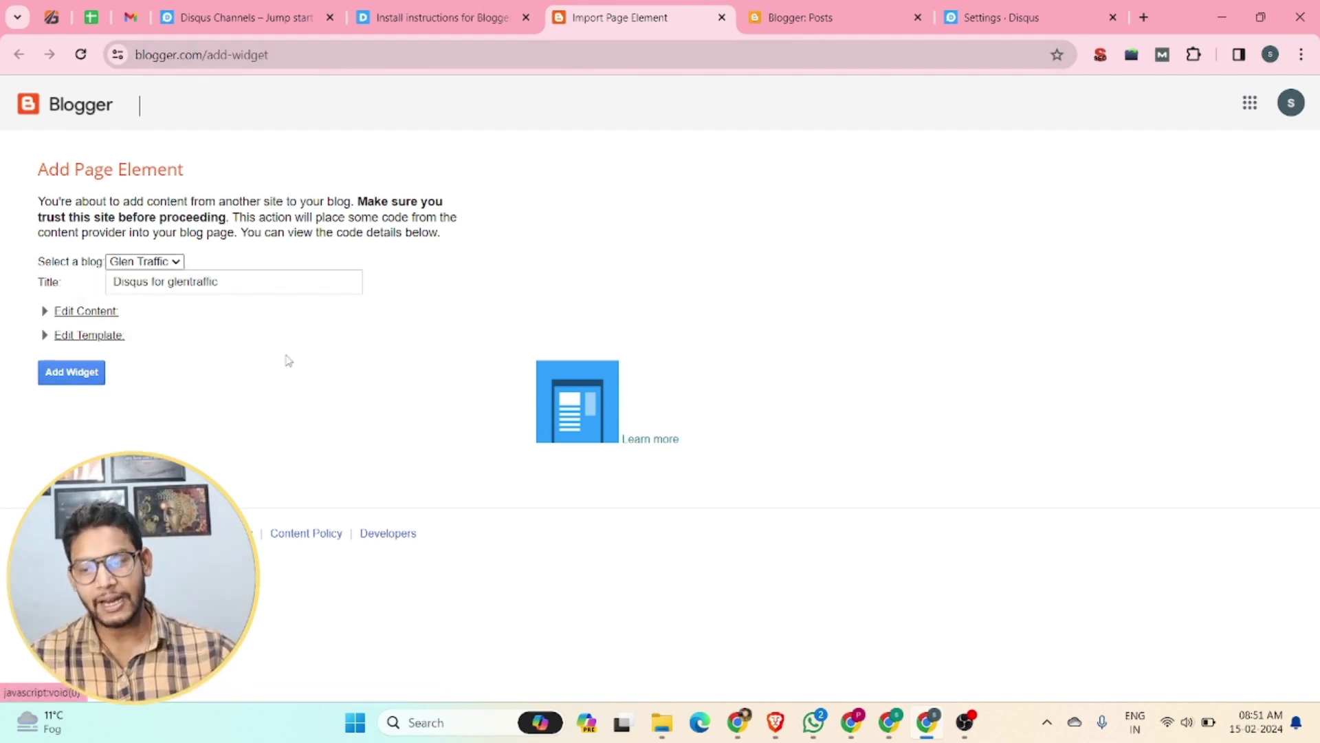
click(84, 382)
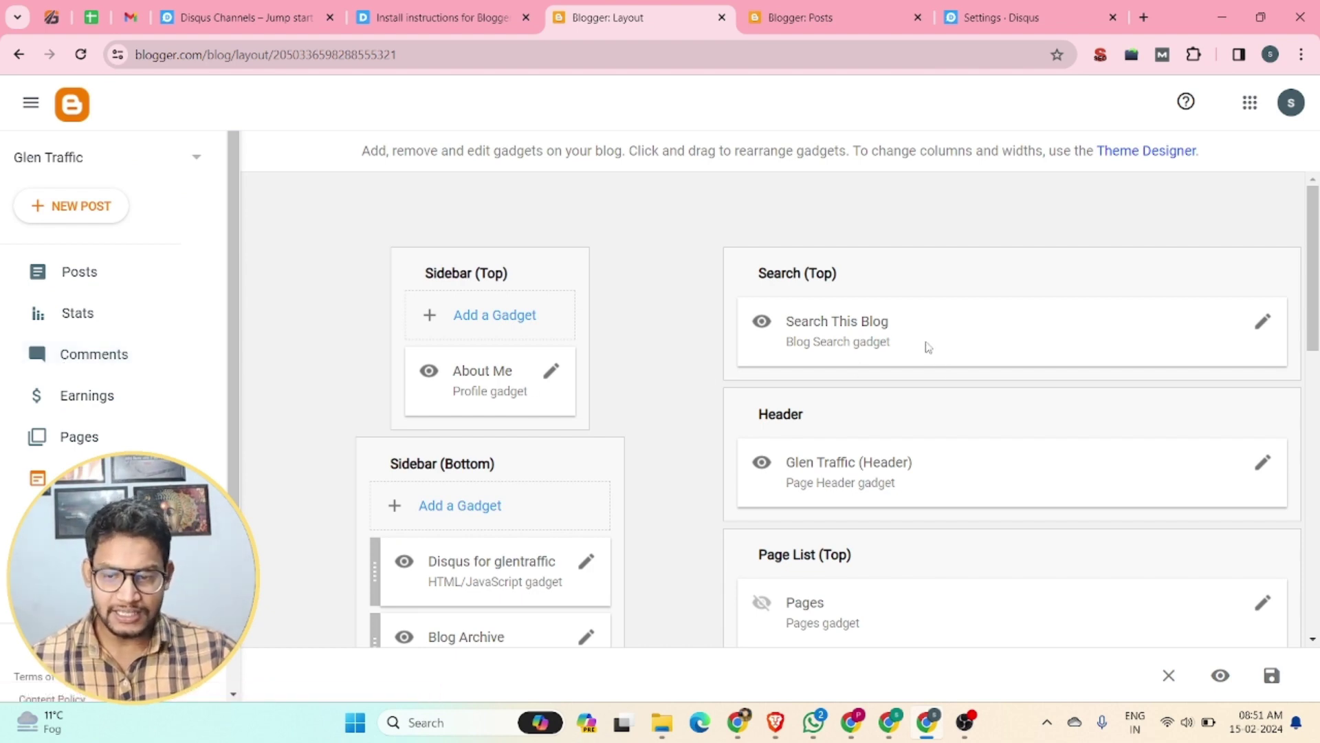
- Move the "Disqus for glentraffic" gadget from Sidebar (Bottom) to directly below the Popular Posts gadget and save the layout
scroll(928, 347, down, 1)
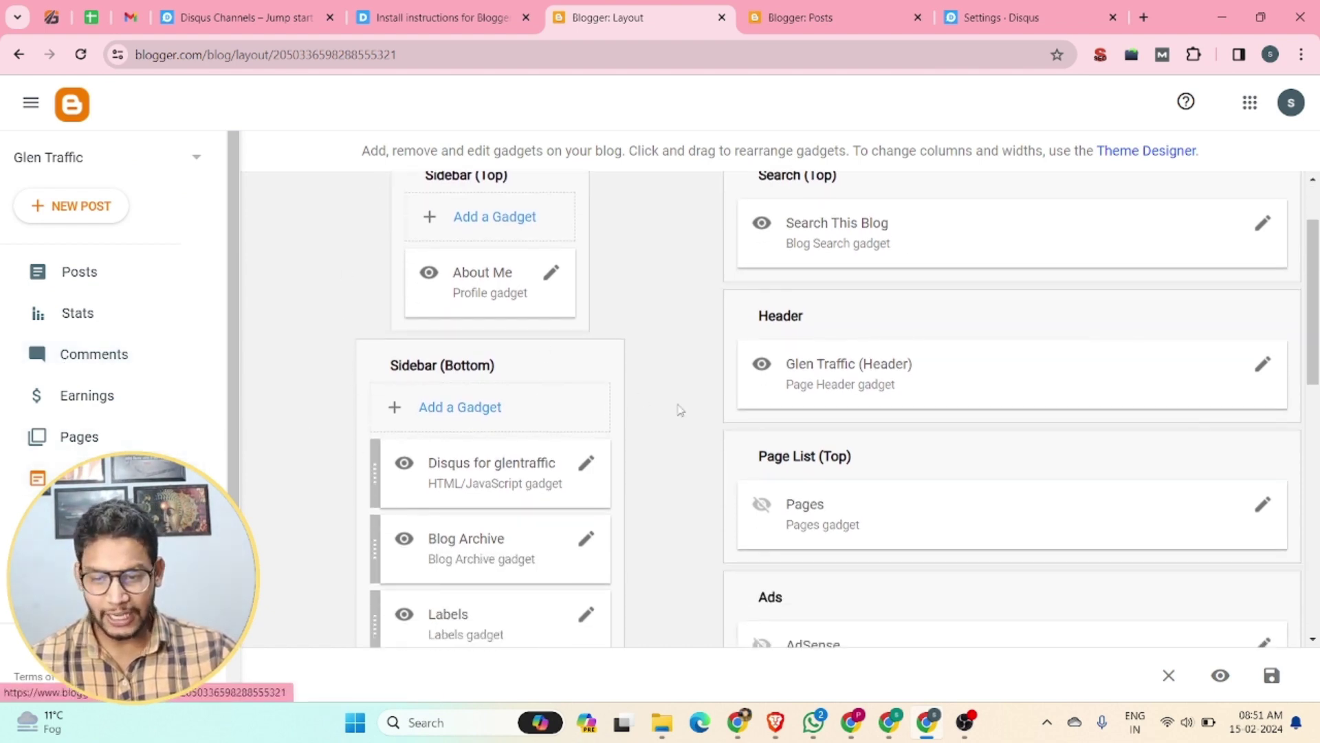
scroll(679, 409, down, 2)
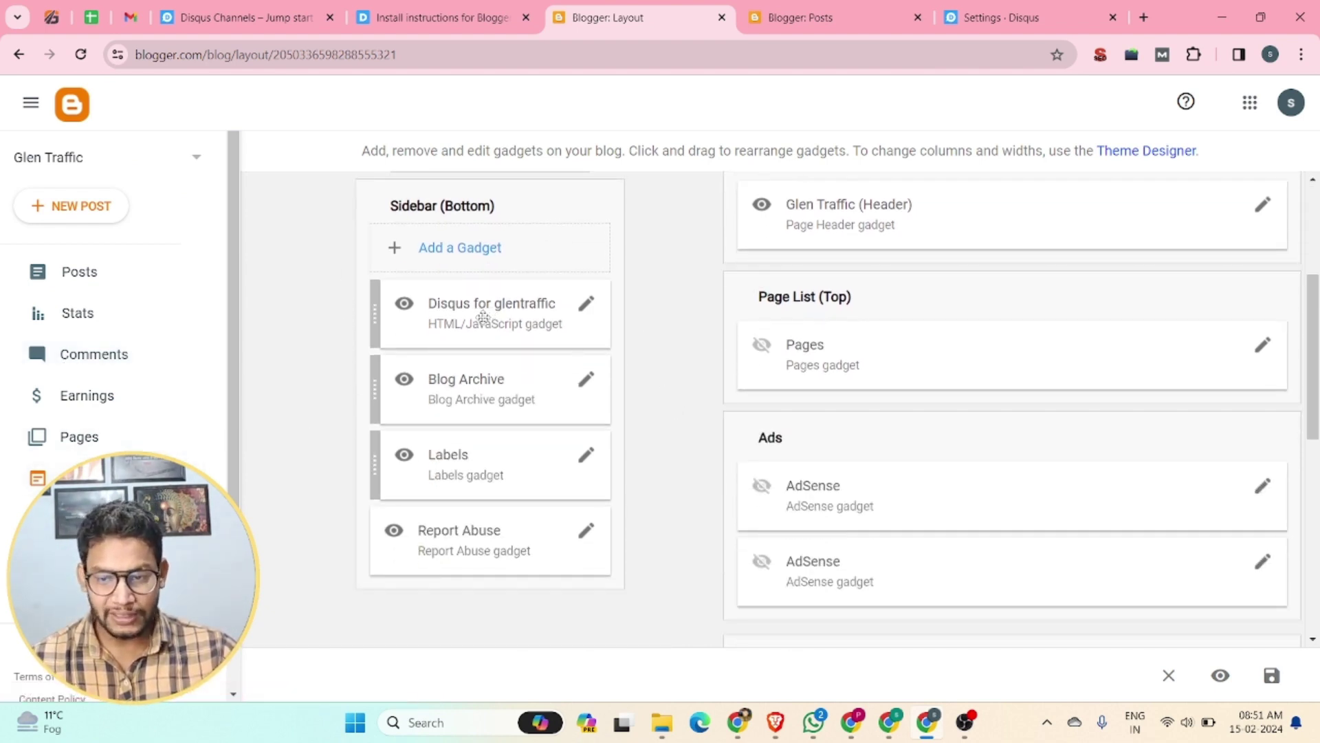
drag(483, 315, 896, 441)
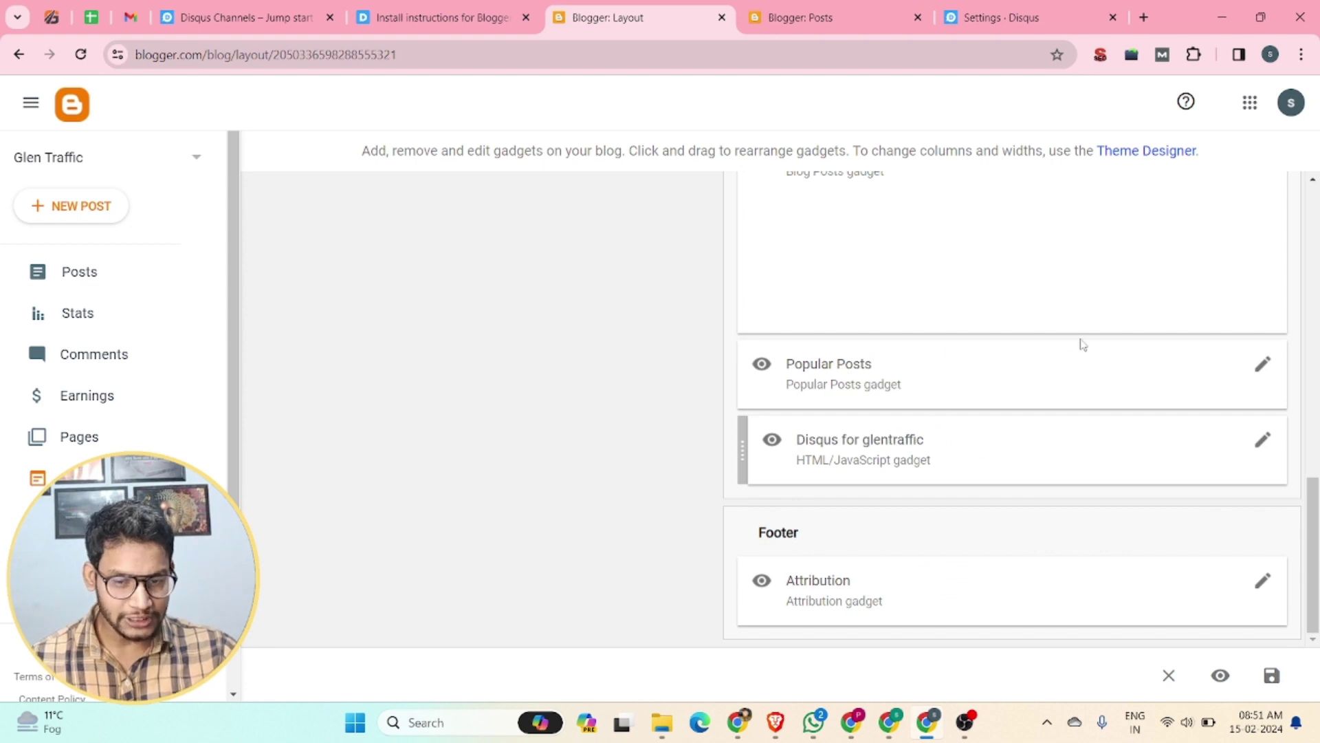
click(1272, 675)
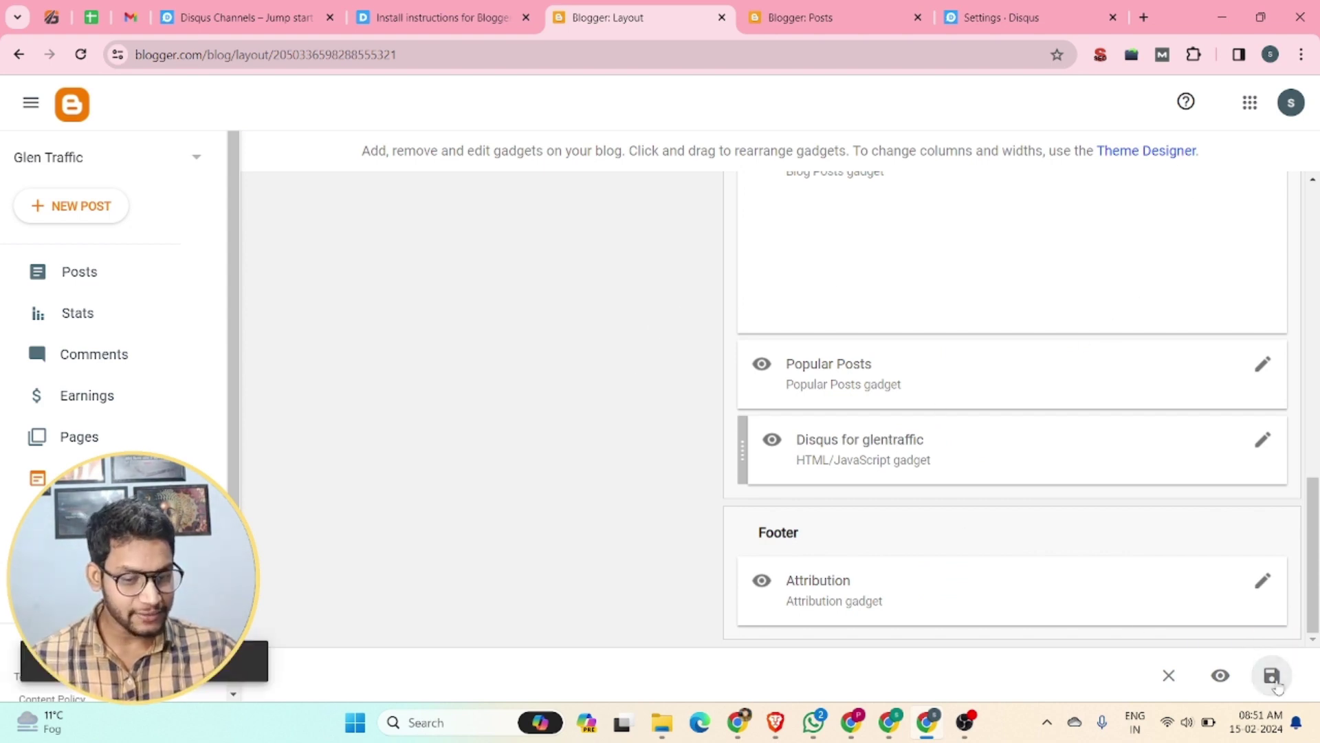
- View the published post "Reduce Traffic Congestion with Surrey Traffic Management" and check the Disqus comment section beneath it
click(843, 8)
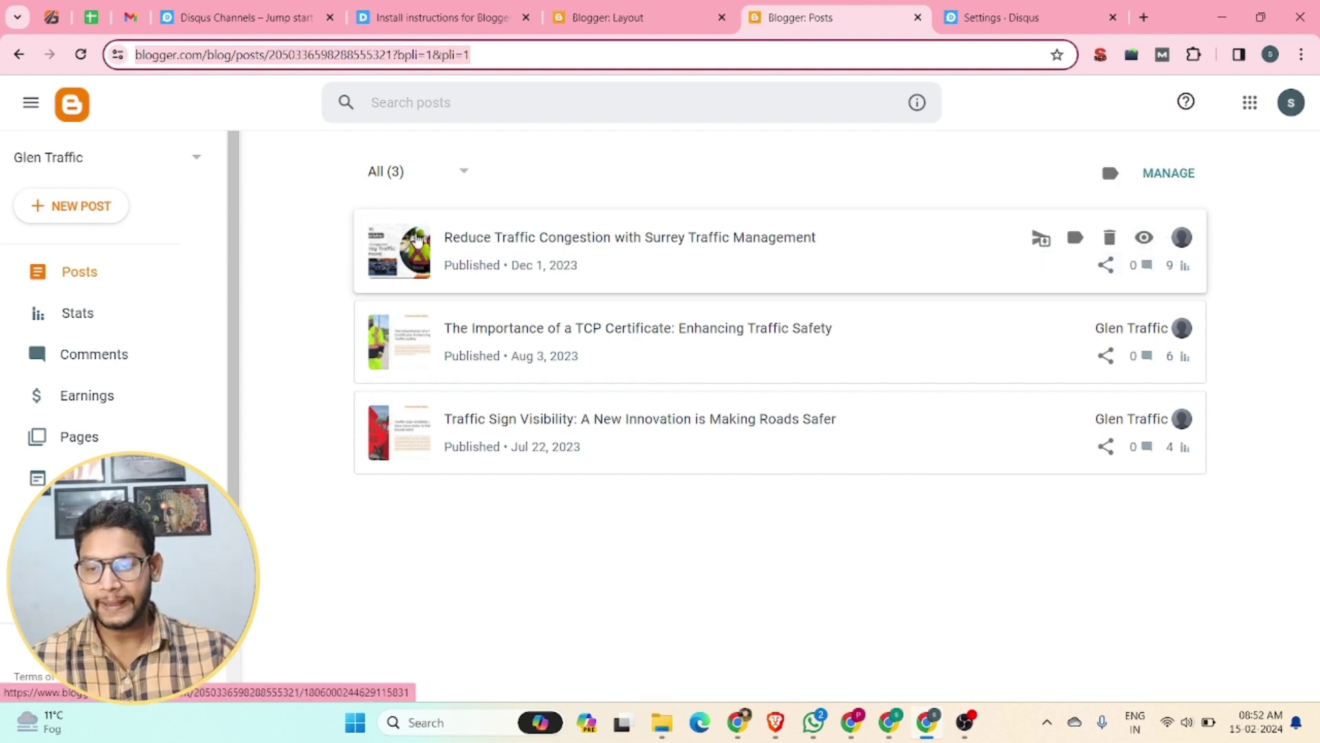
click(1145, 238)
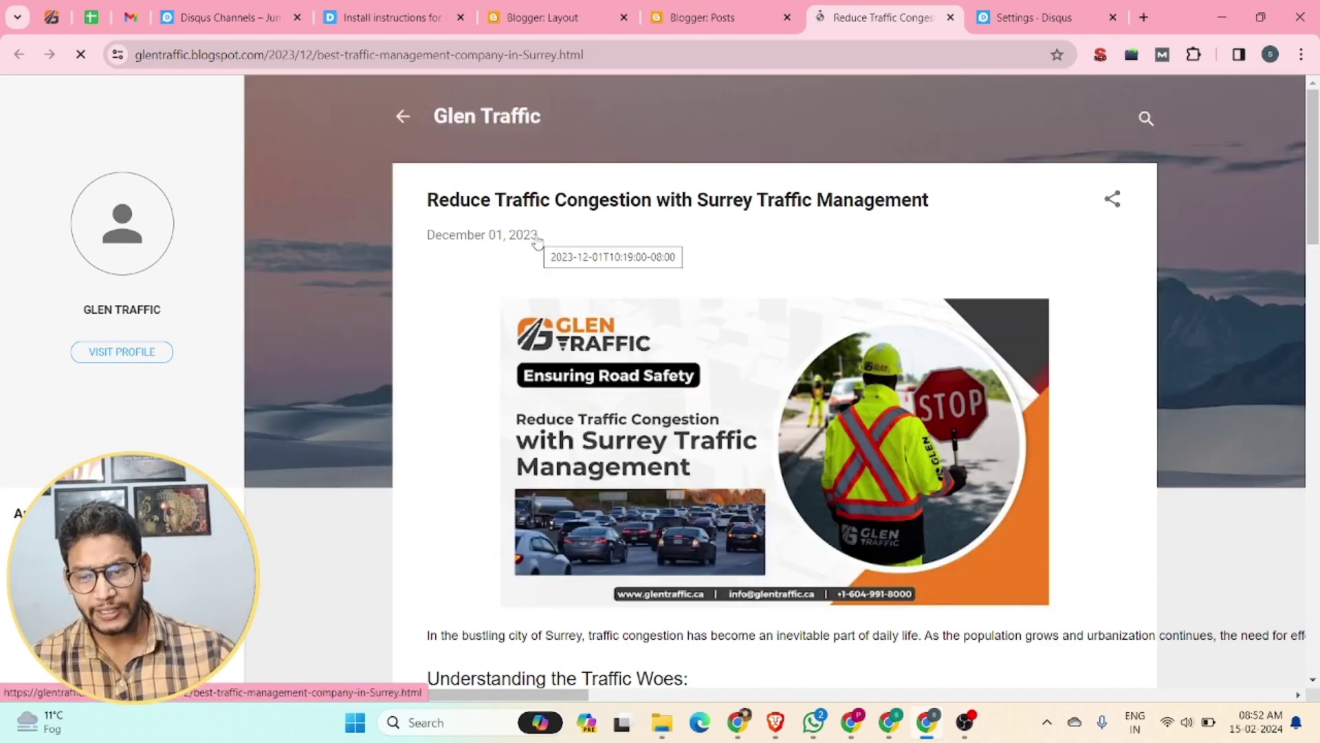
scroll(540, 254, down, 7)
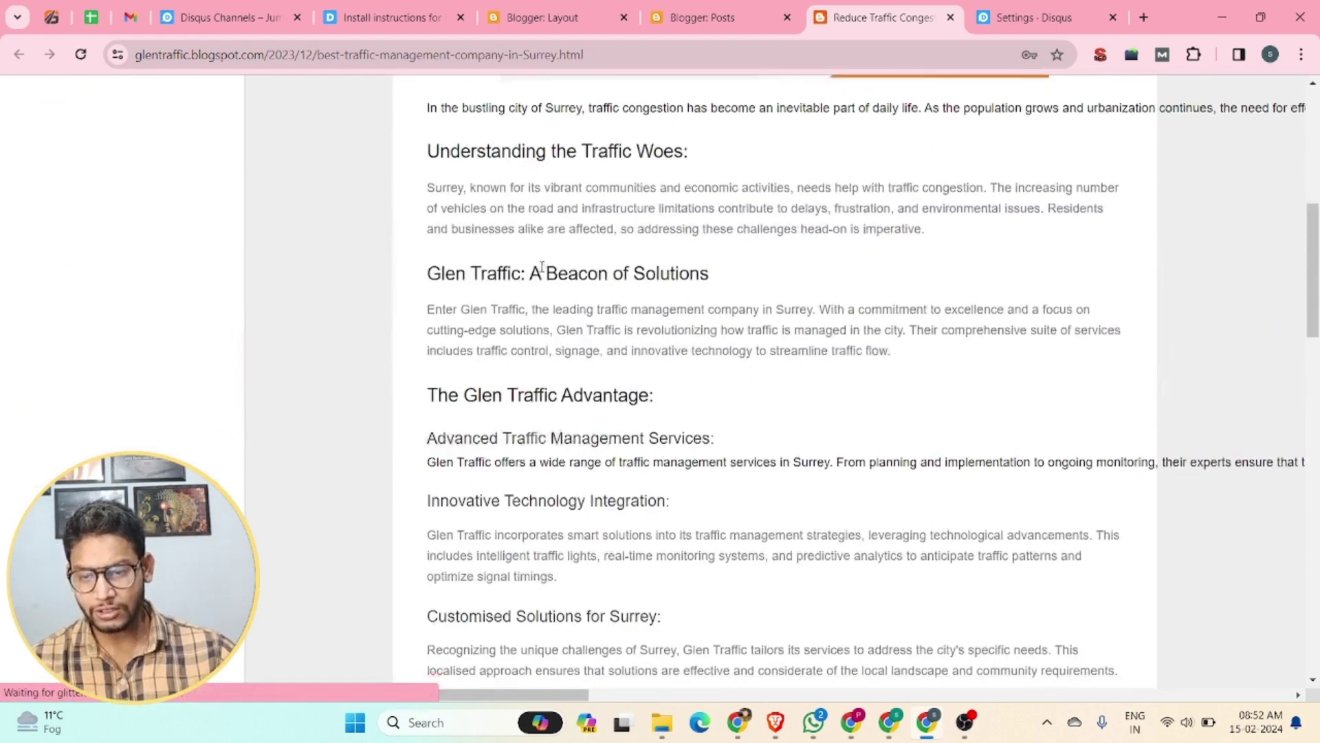
scroll(542, 267, down, 15)
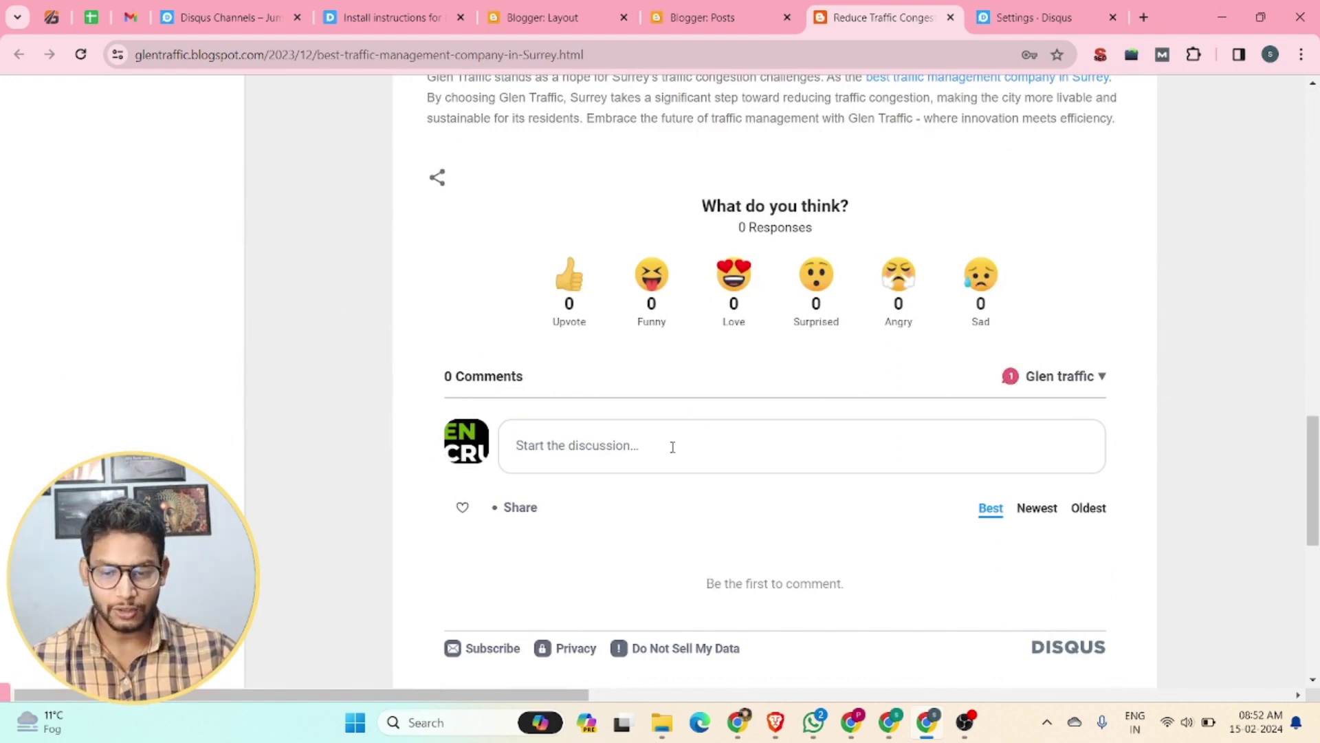
click(672, 447)
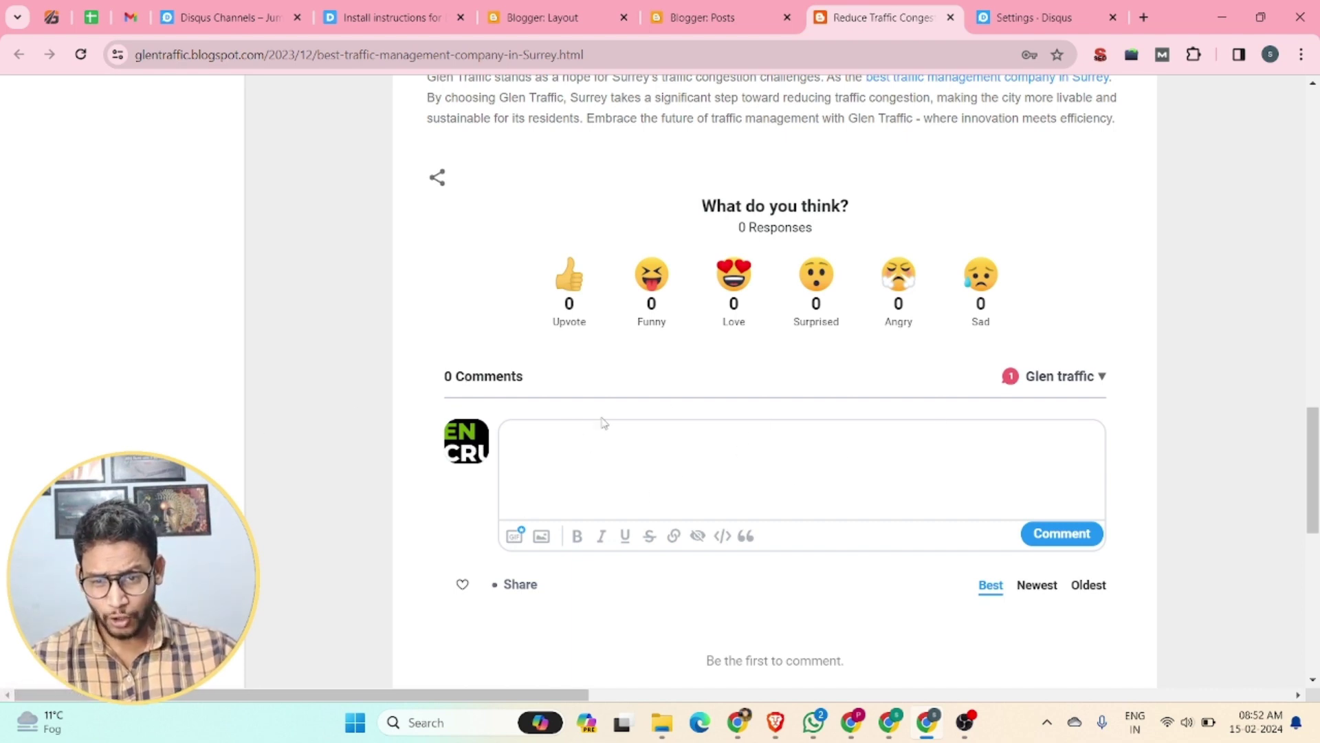
scroll(602, 422, down, 4)
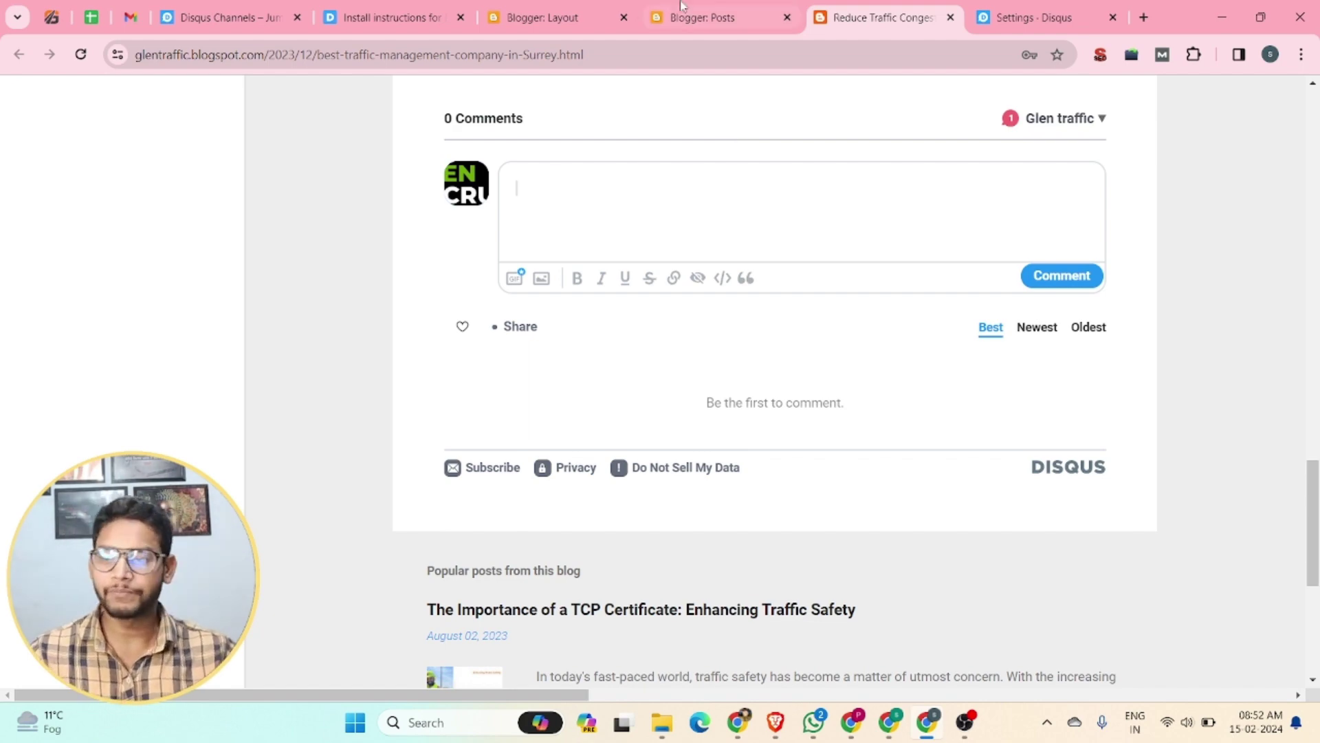
- Review the Disqus install instructions for Blogger alongside the comment box on the published post, ending on the instructions
click(415, 8)
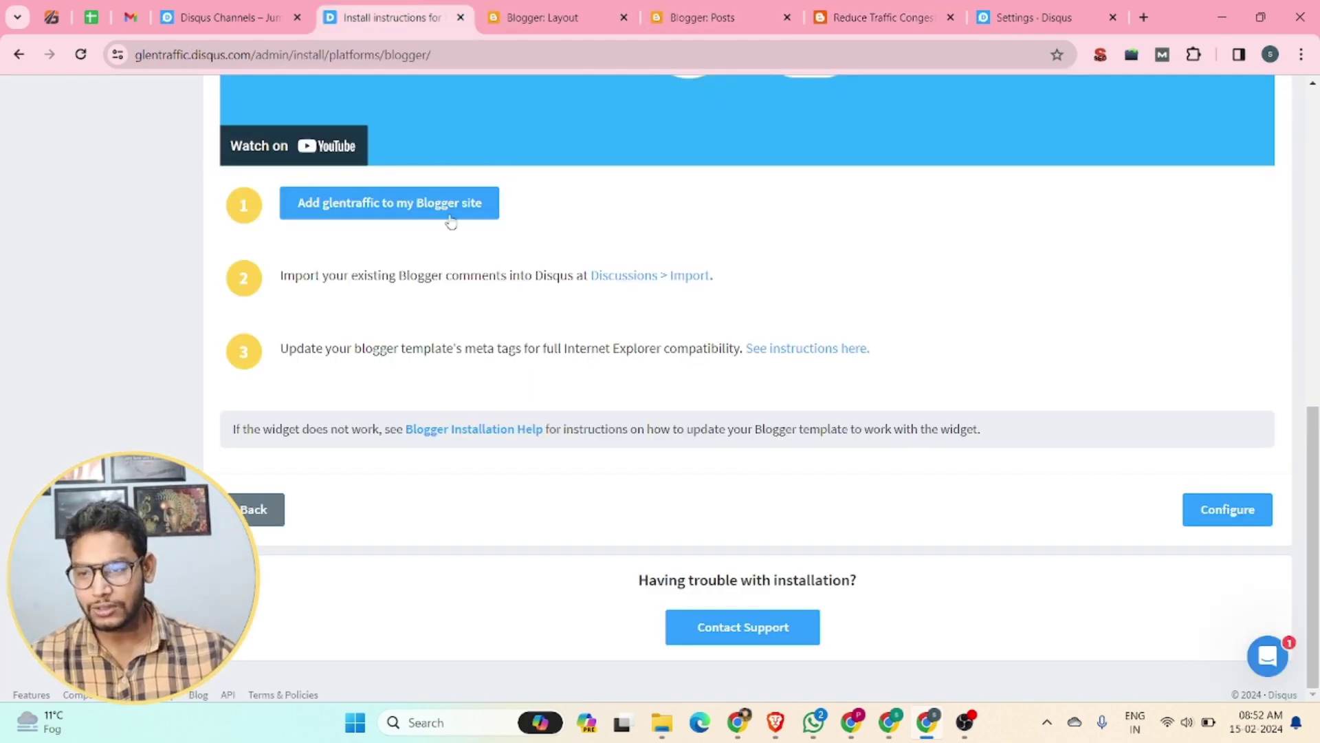
scroll(448, 220, up, 10)
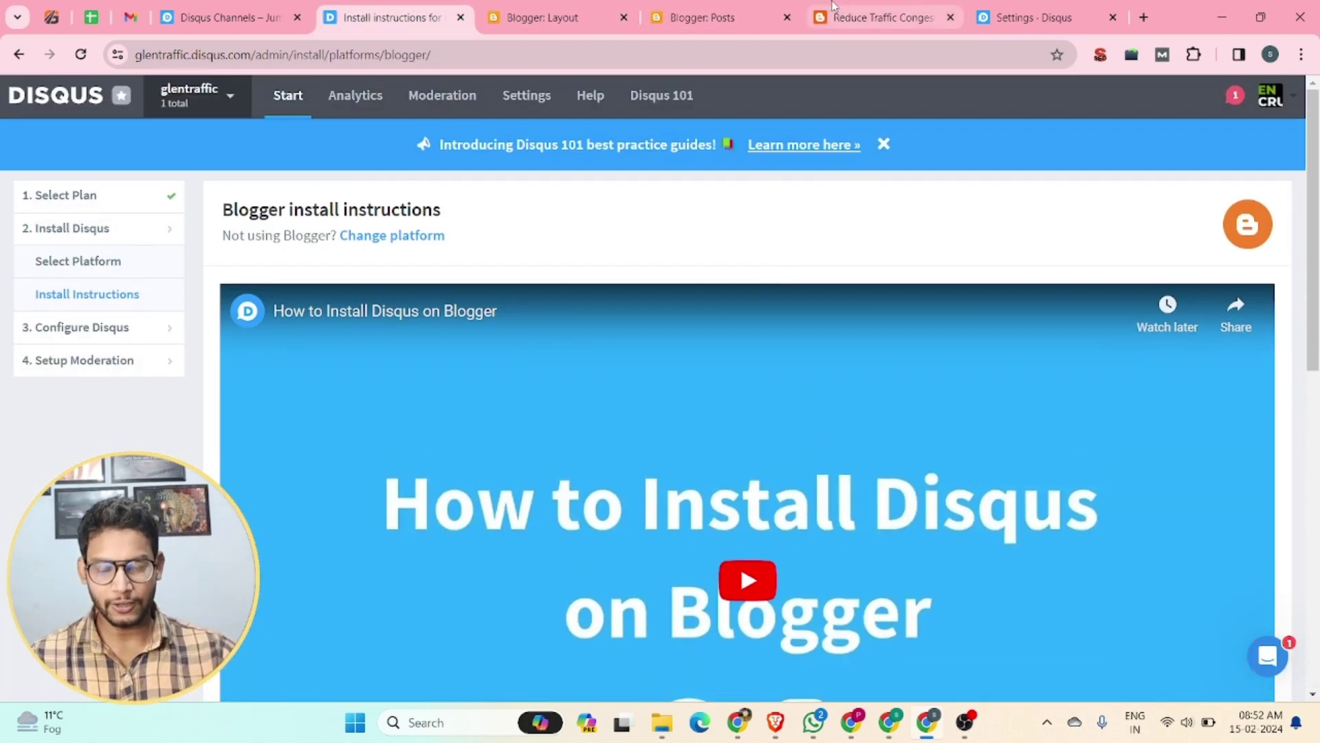
click(865, 14)
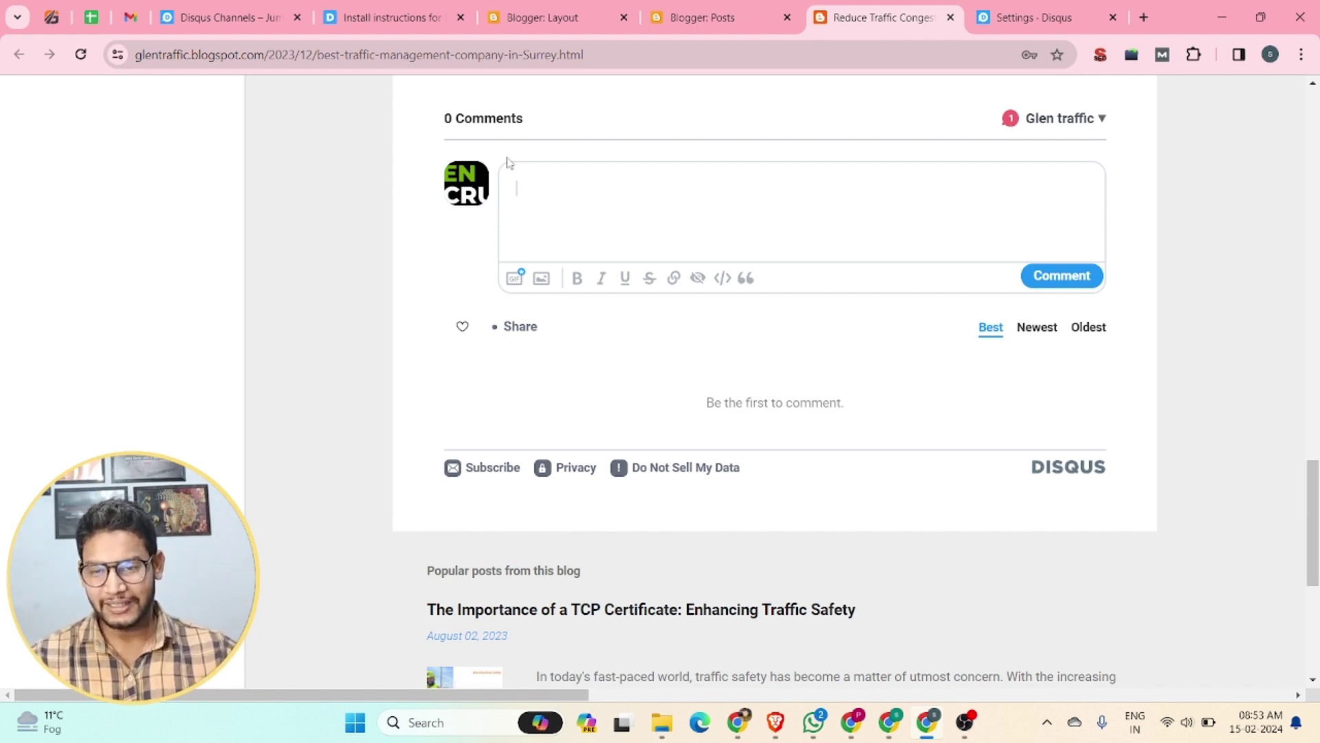
click(509, 162)
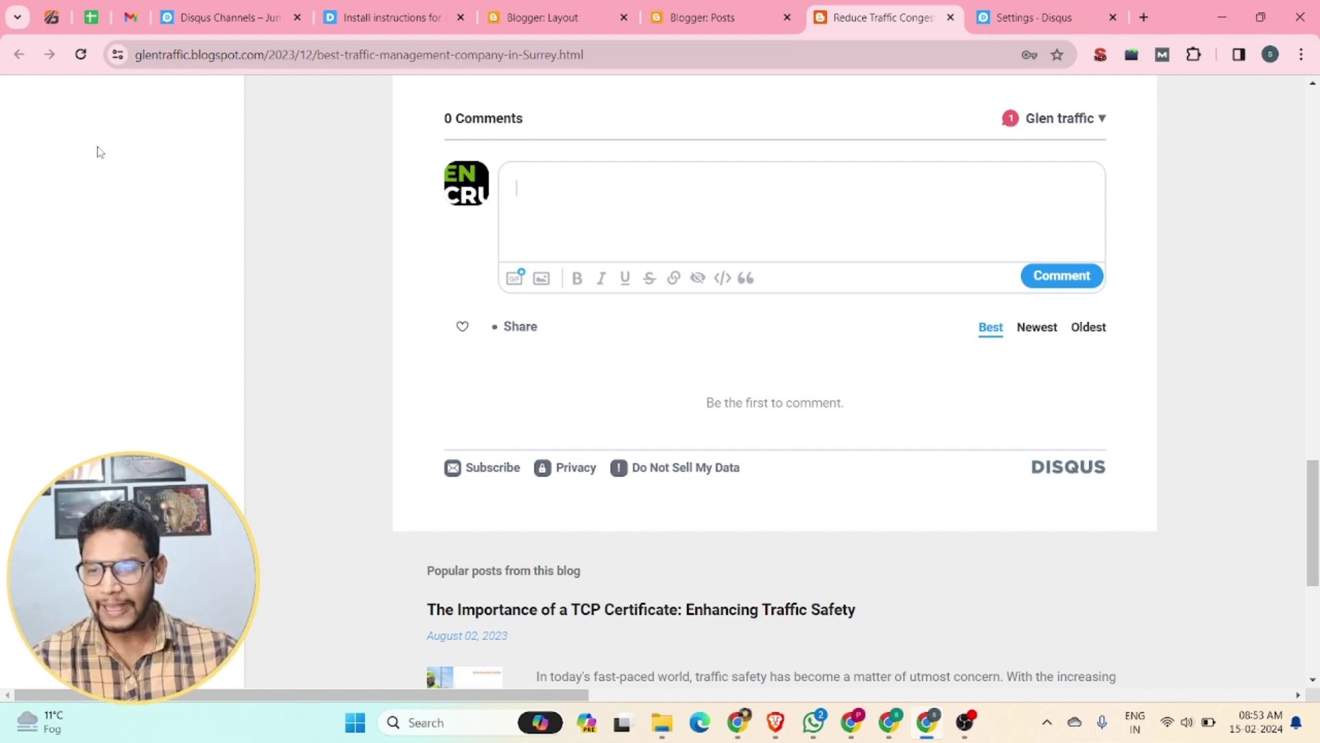
click(355, 7)
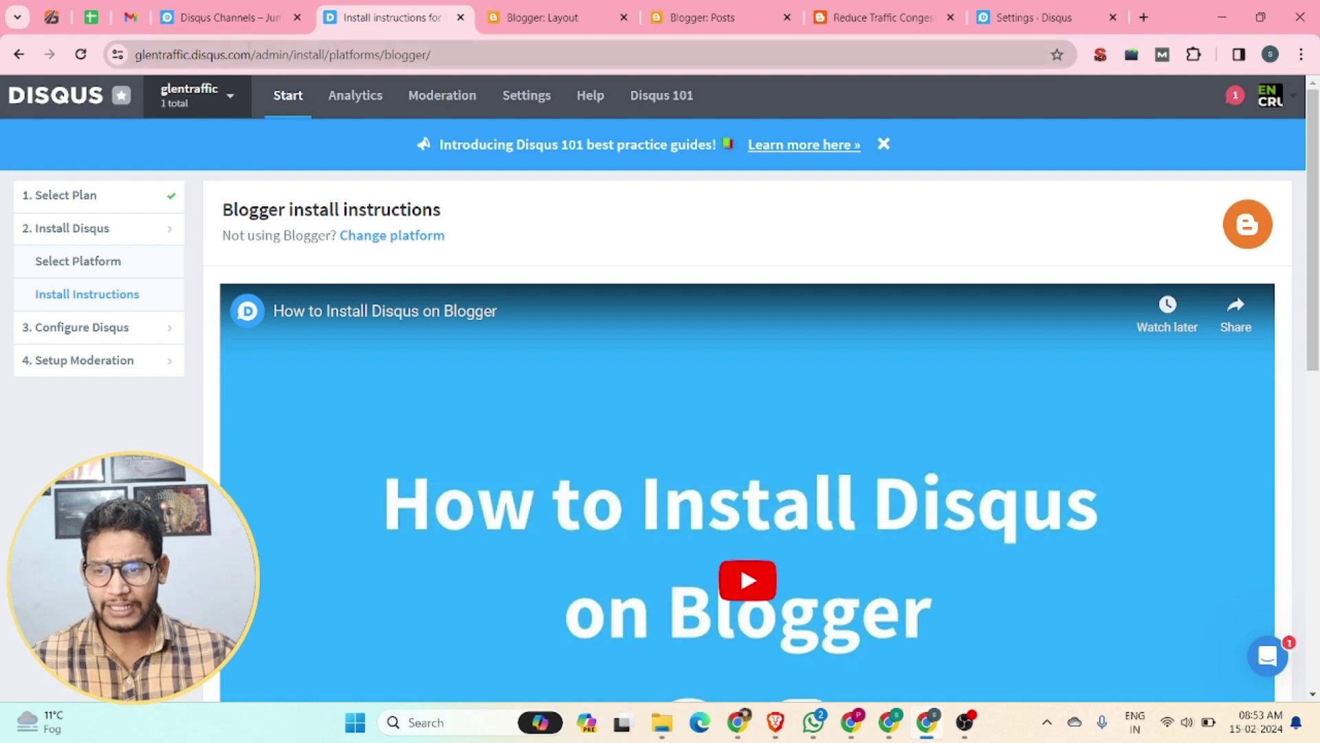